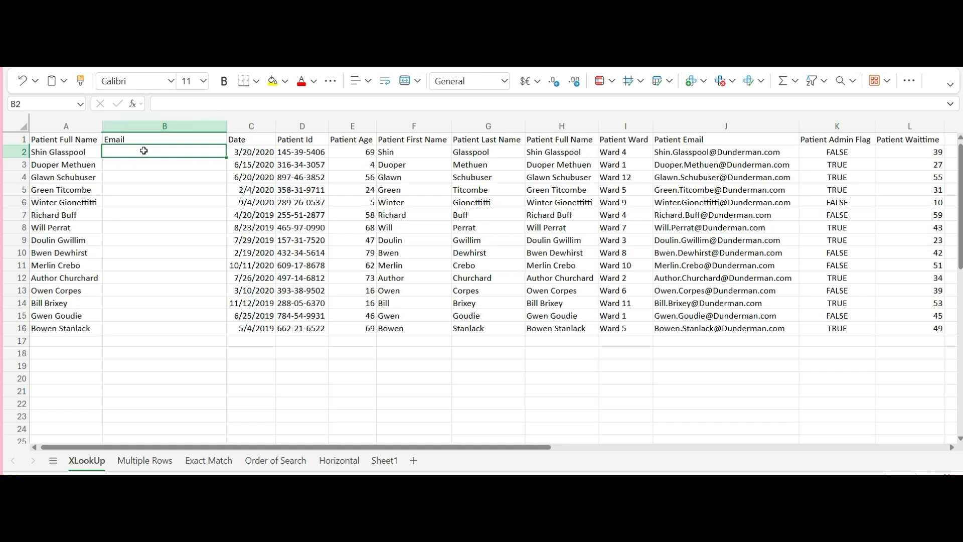
Step: Enter =XLOOKUP(A2,H2:H16,J2:J16) in B2 to return the patient's email, and fill the formula down to B16
type("=")
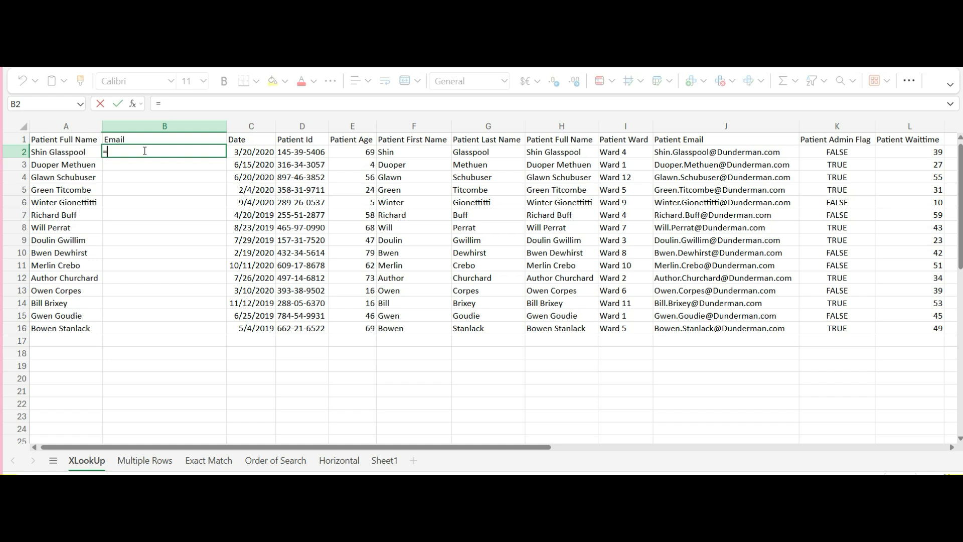
type("X")
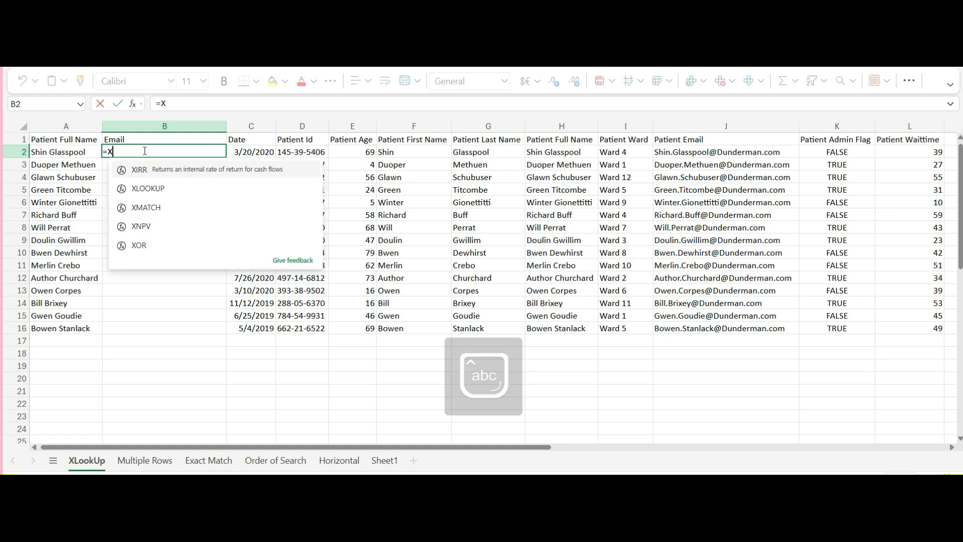
double_click(154, 189)
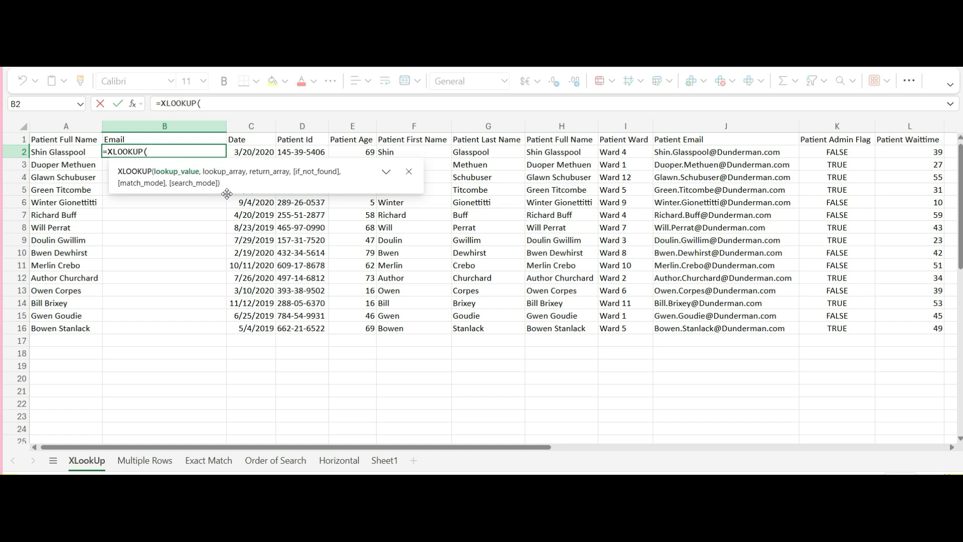
left_click(69, 153)
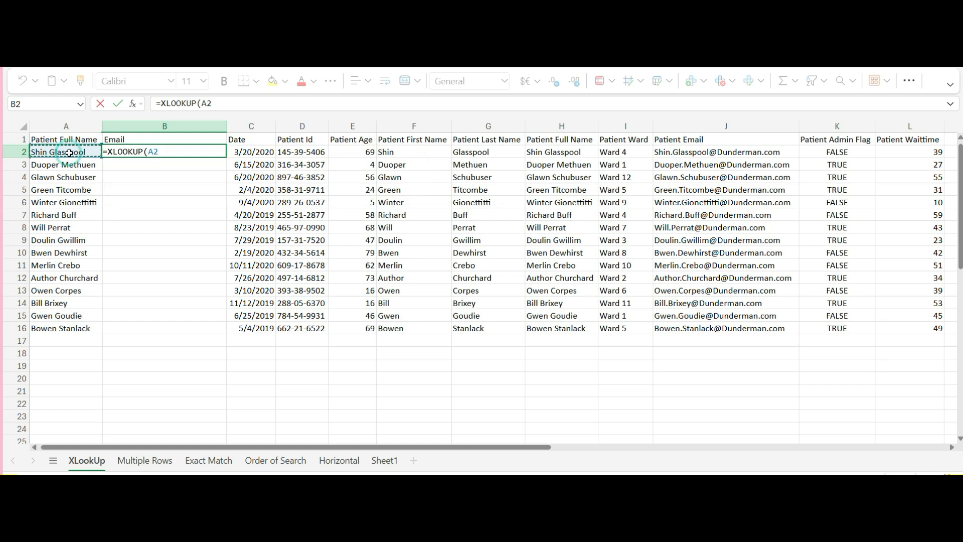
type(",")
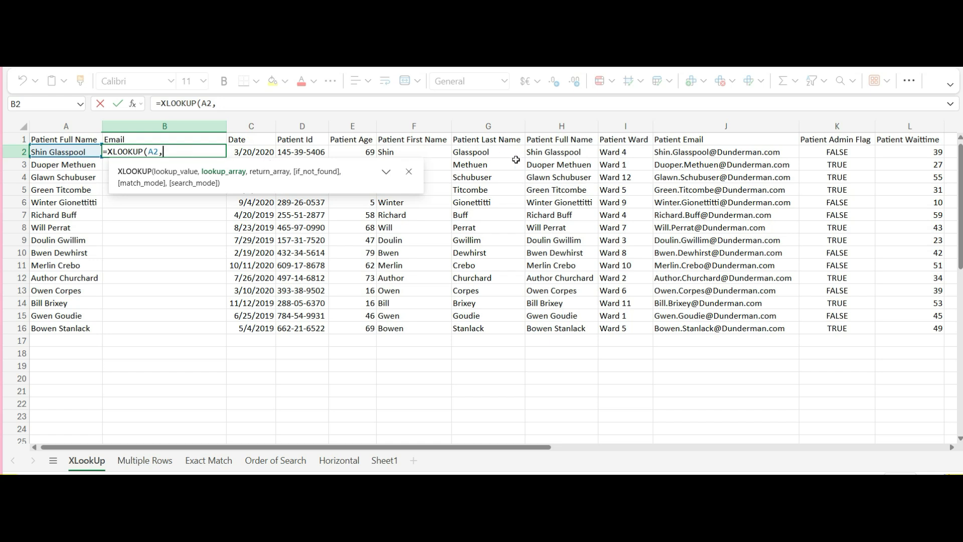
left_click_drag(549, 155, 551, 327)
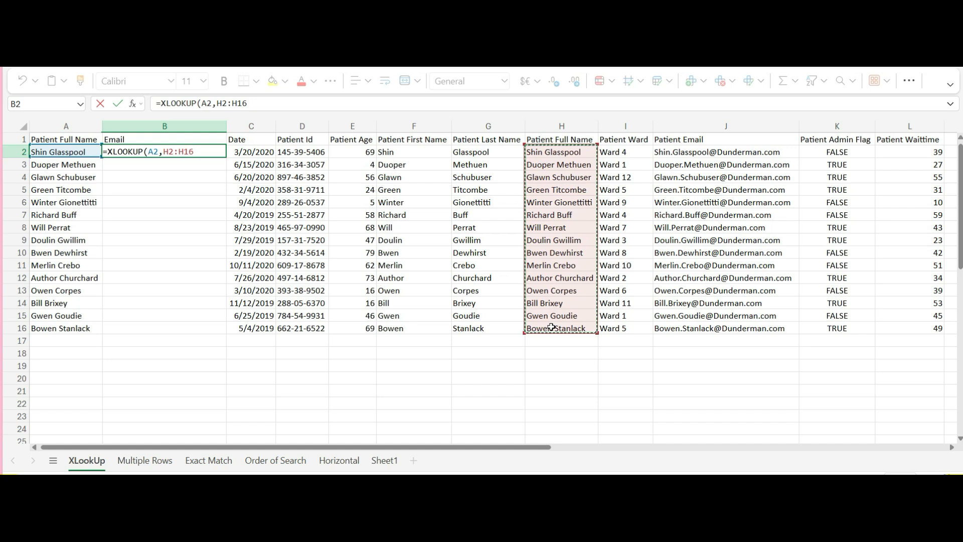
type(",")
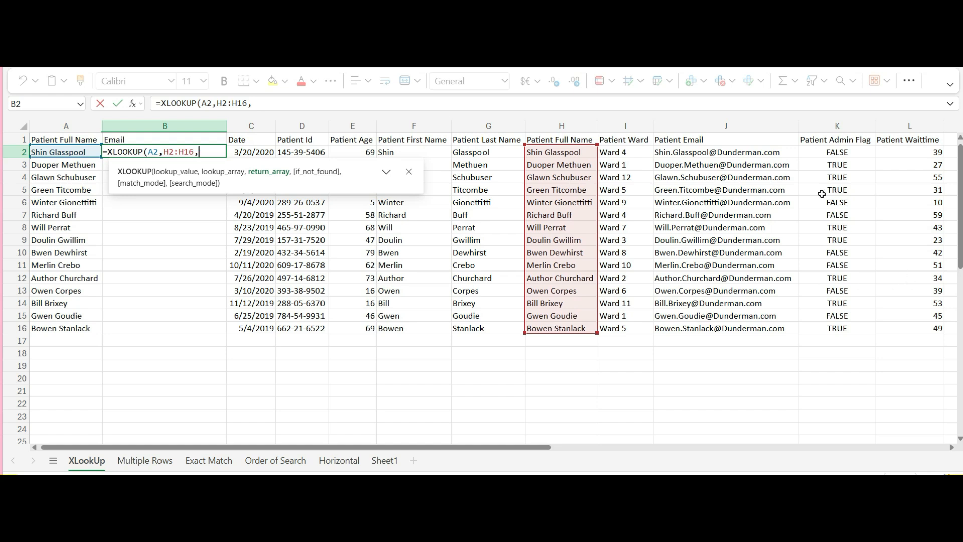
left_click(726, 151)
left_click_drag(726, 151, 718, 328)
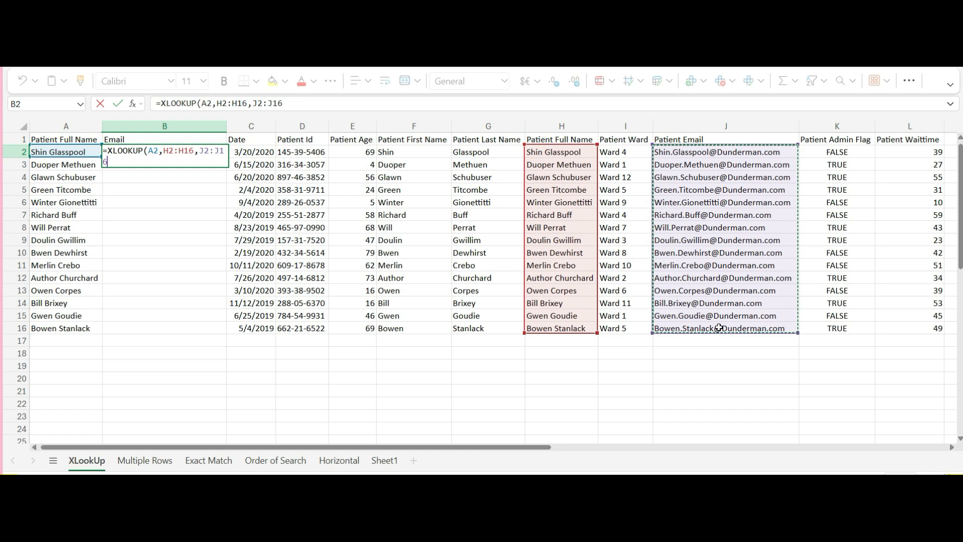
key("Return")
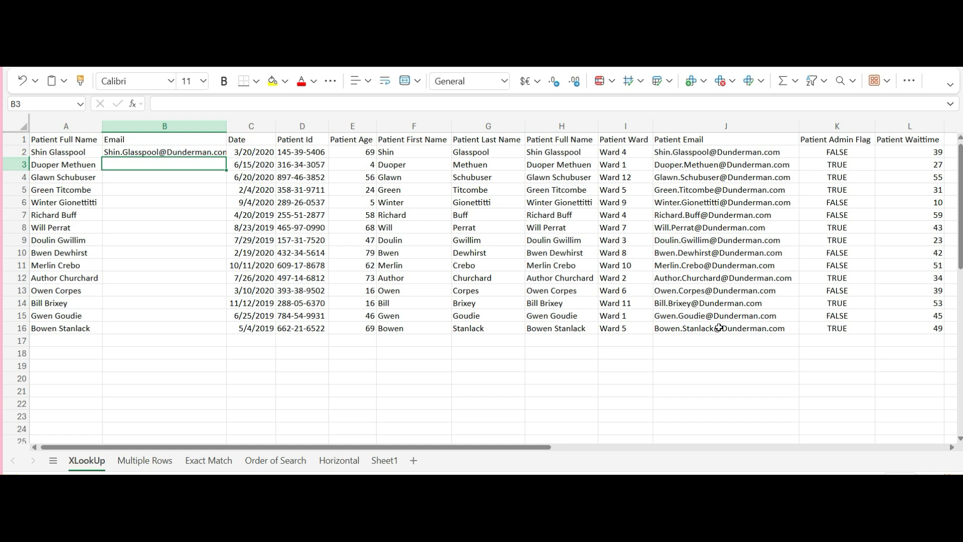
left_click(164, 152)
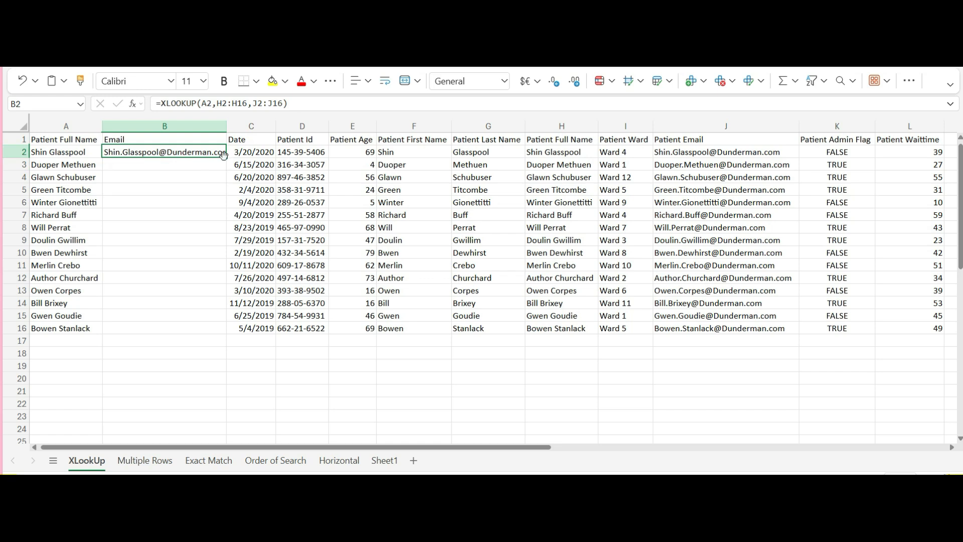
left_click_drag(224, 158, 217, 323)
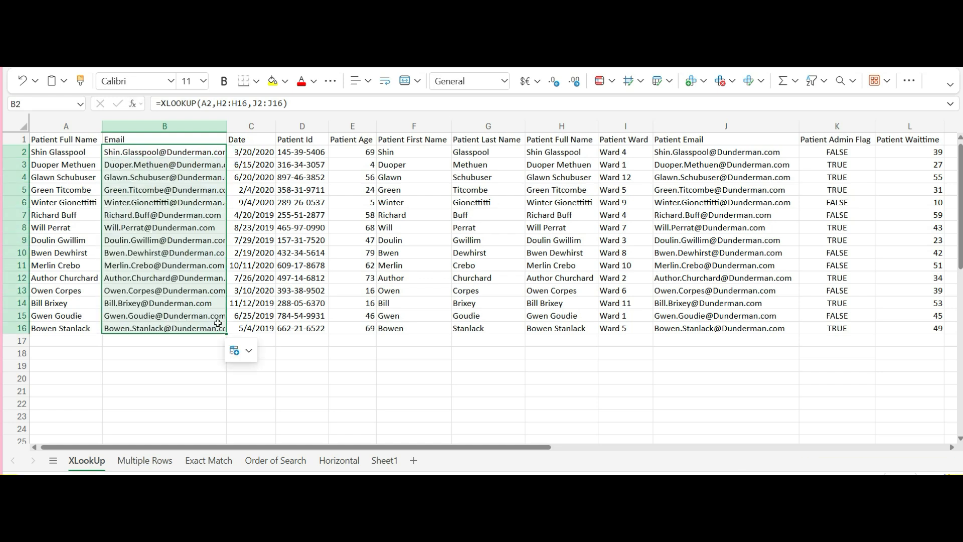
Step: On the Multiple Rows sheet, enter =XLOOKUP(A2,G2:G16,J2:K16) in B2 to return date and email, and fill it down to B16
left_click(144, 461)
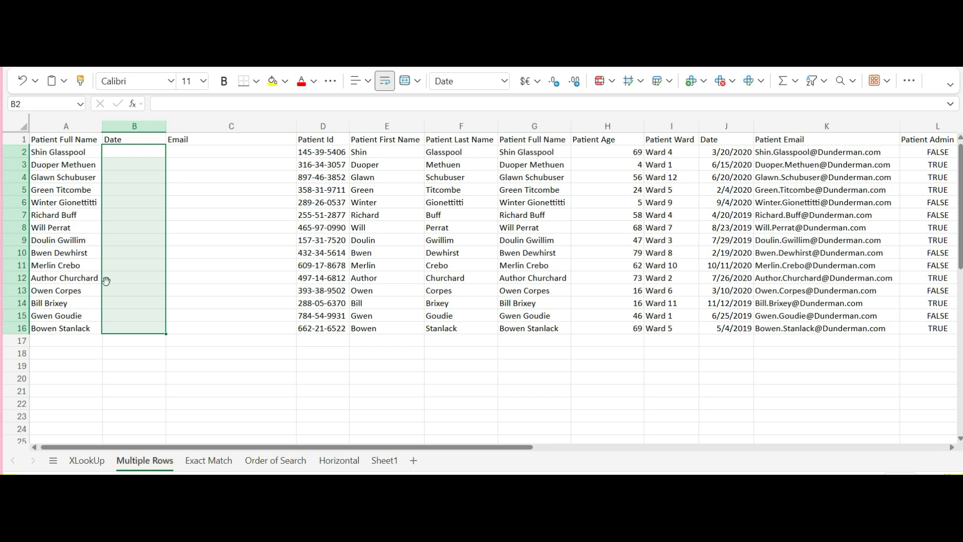
left_click(119, 148)
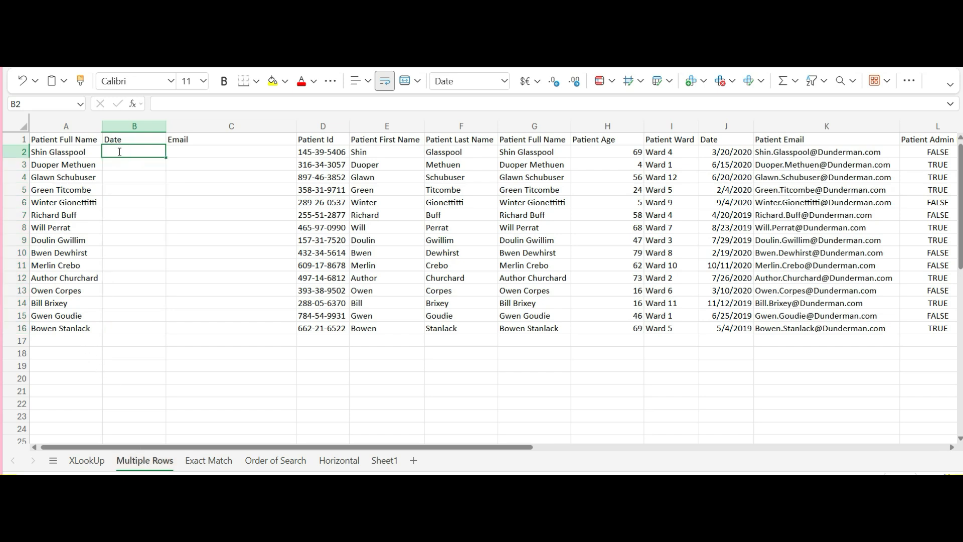
type("=XLO")
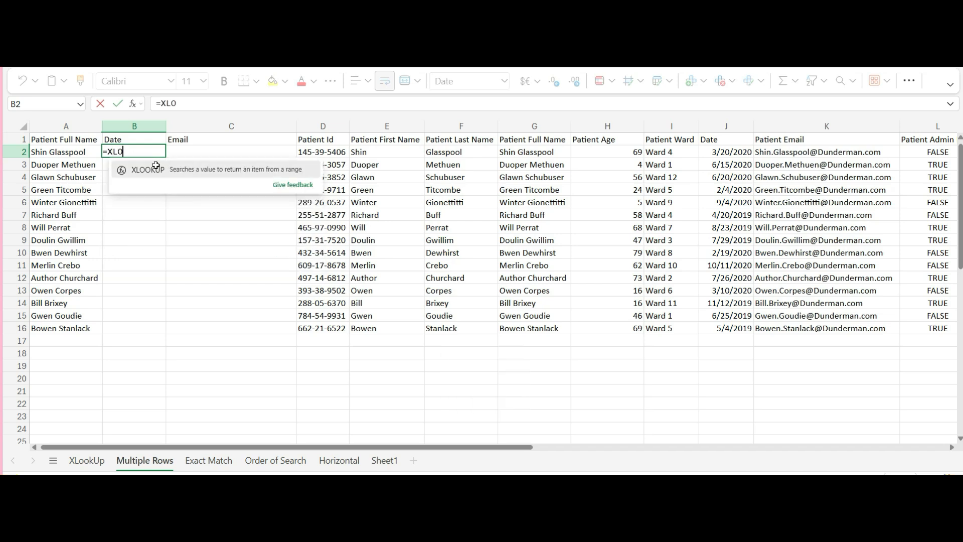
left_click(157, 169)
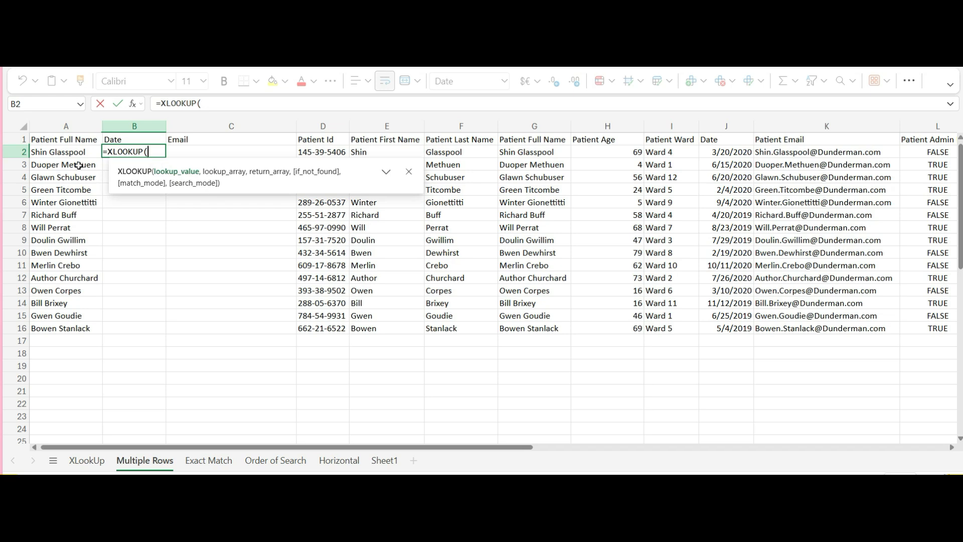
left_click(62, 153)
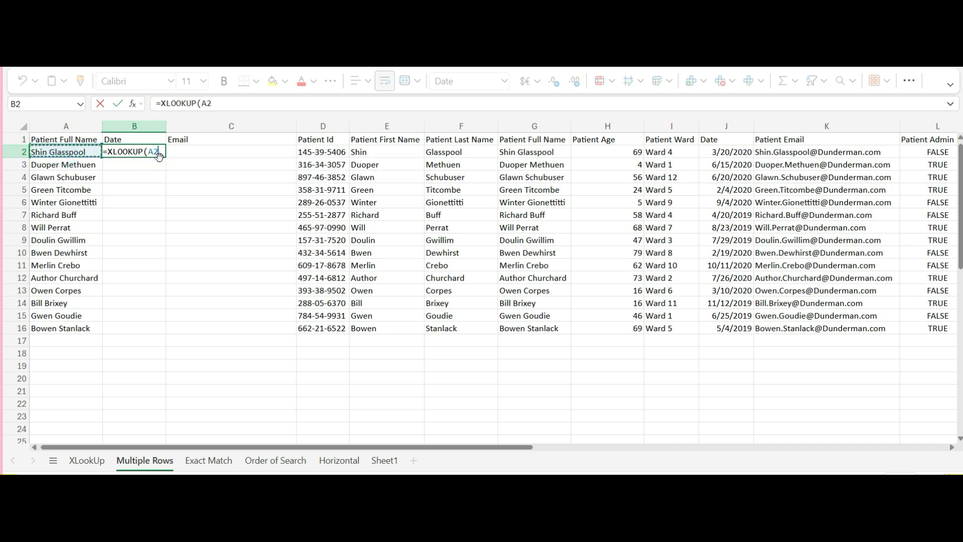
type(",")
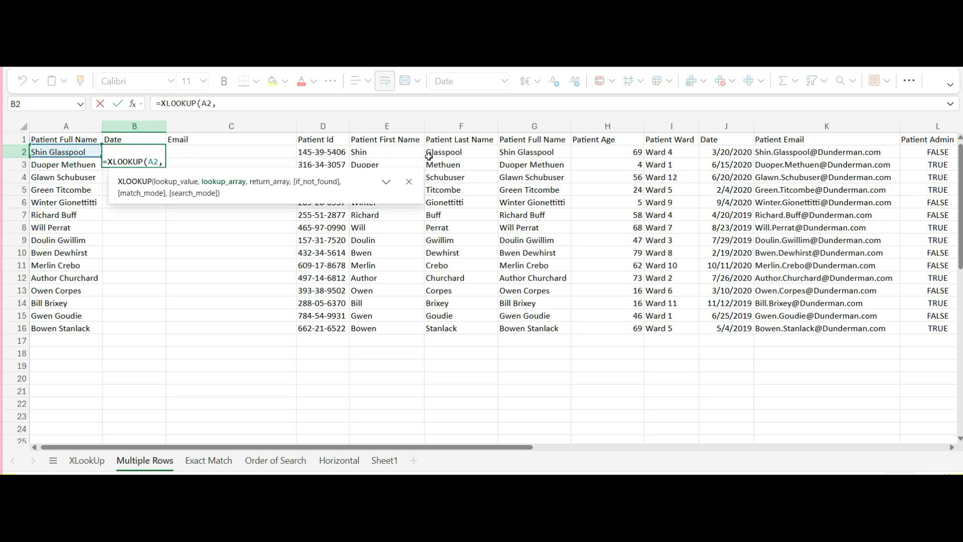
left_click_drag(513, 151, 522, 329)
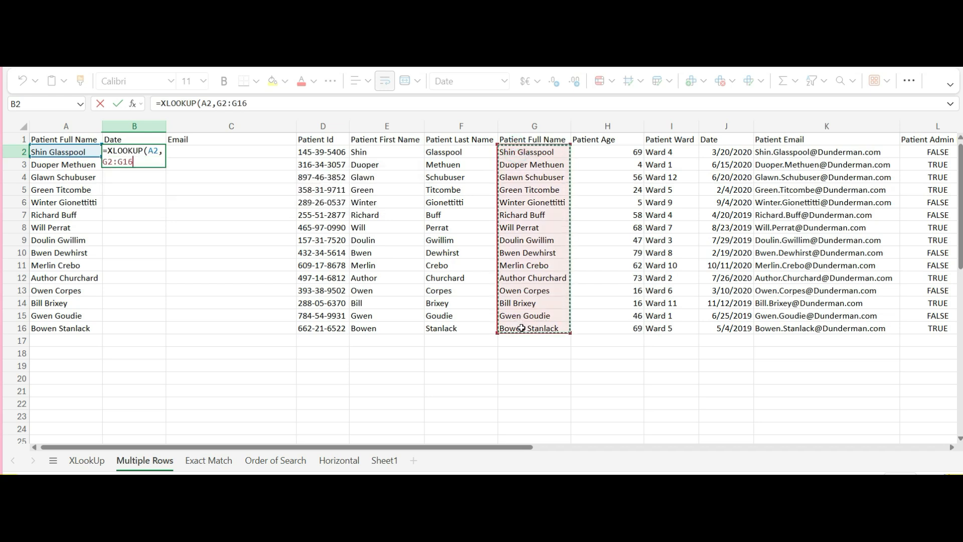
type(",")
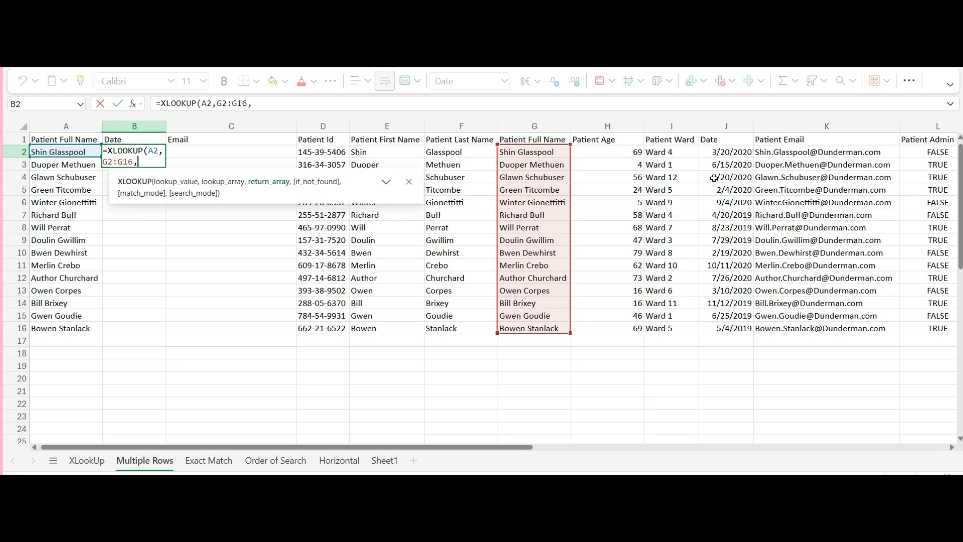
left_click(735, 153)
left_click_drag(735, 155, 770, 325)
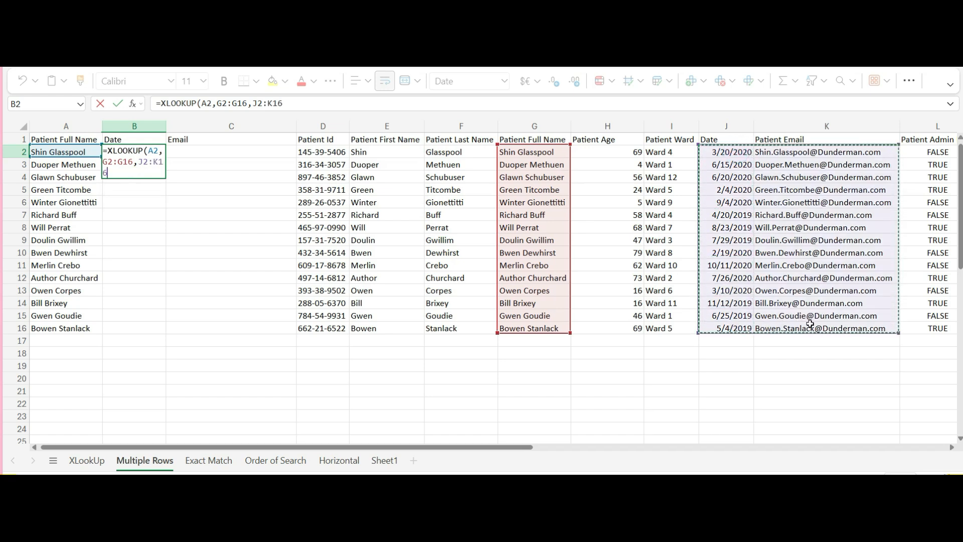
key("Return")
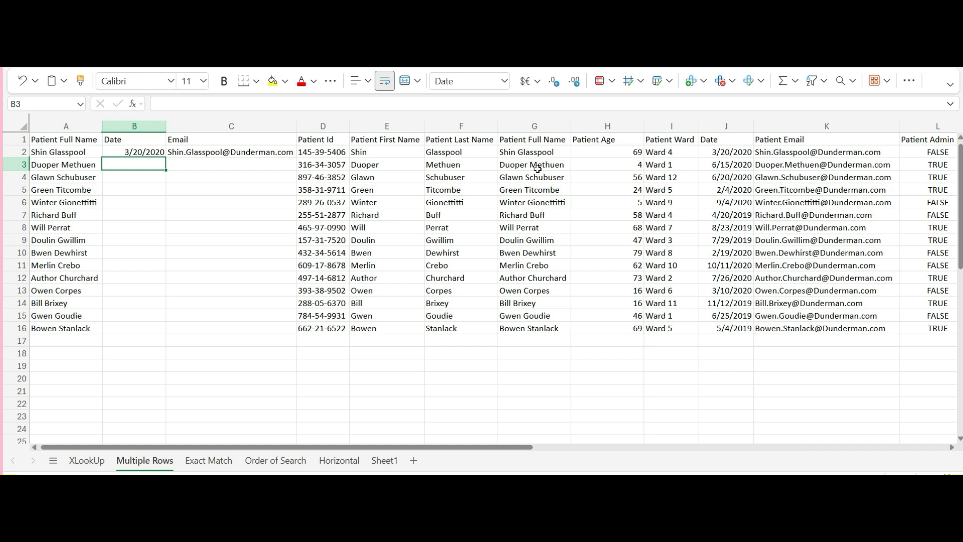
left_click(148, 156)
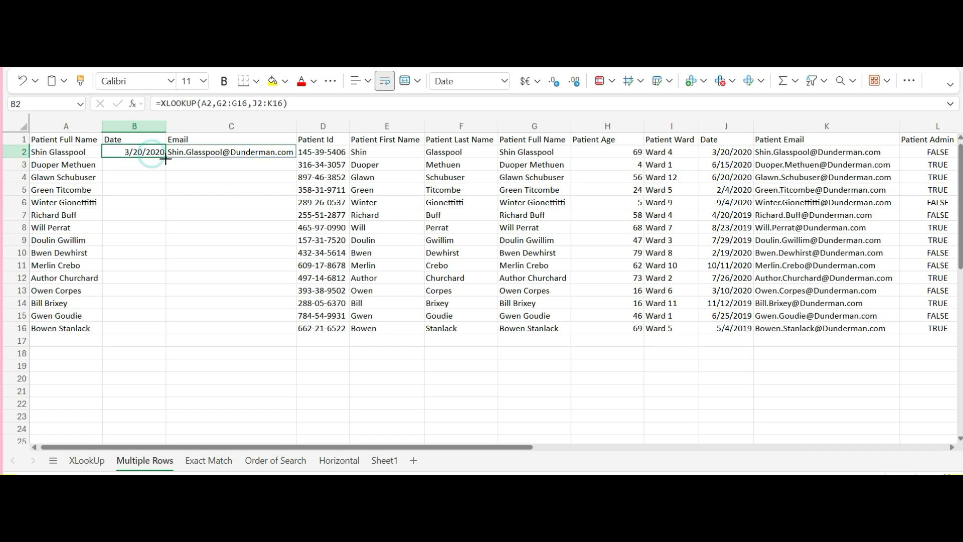
left_click_drag(166, 158, 163, 327)
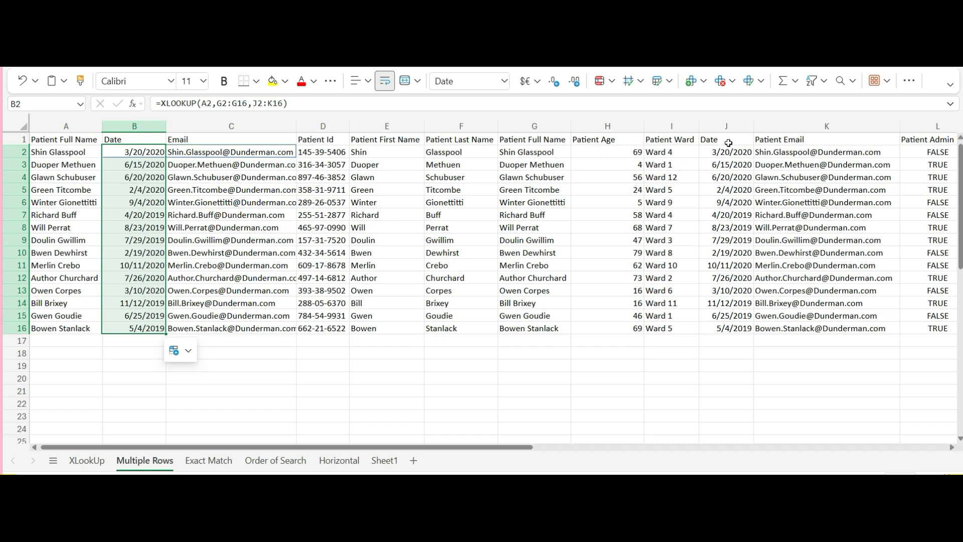
left_click_drag(620, 153, 759, 325)
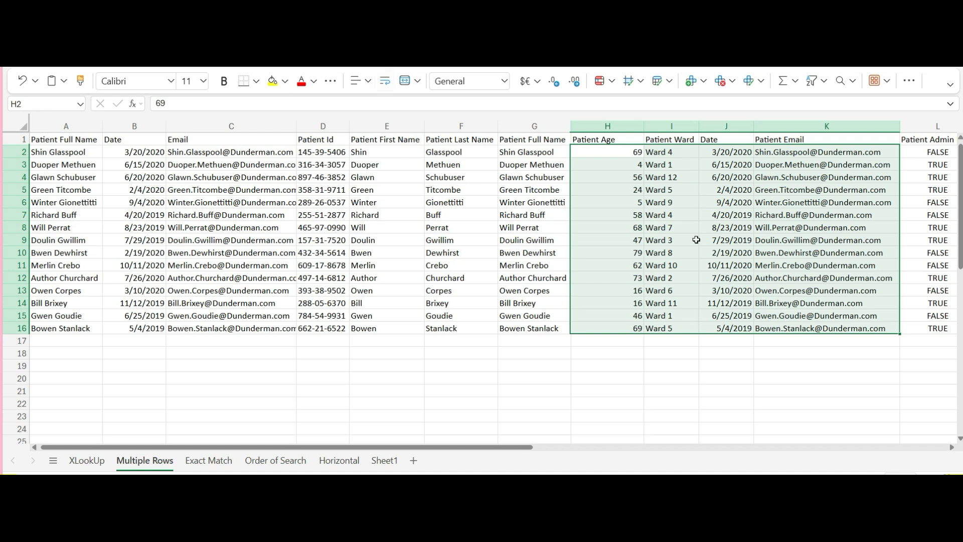
left_click(616, 167)
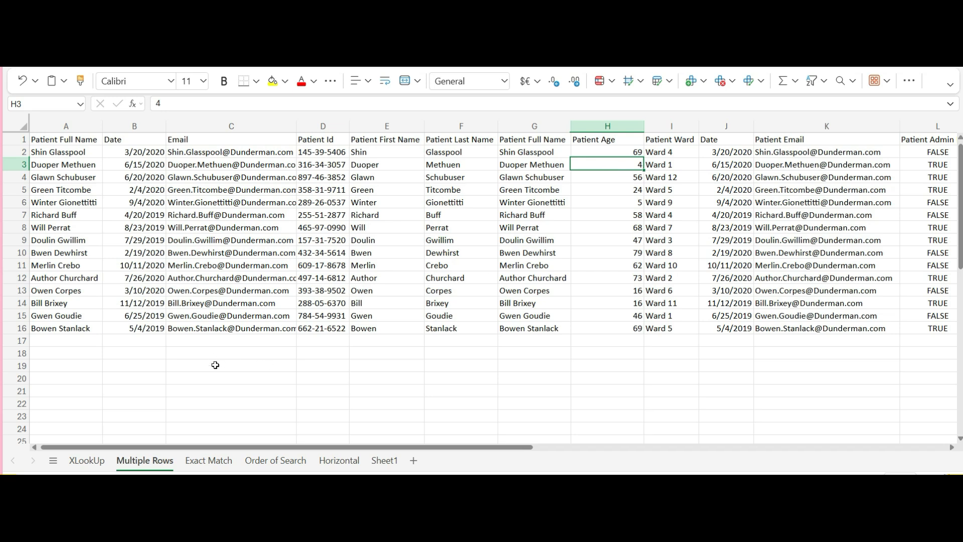
Step: On the Exact Match sheet, begin an XLOOKUP formula in B2 with lookup value A2, lookup array J2:J16 and return array L2:L16
left_click(206, 460)
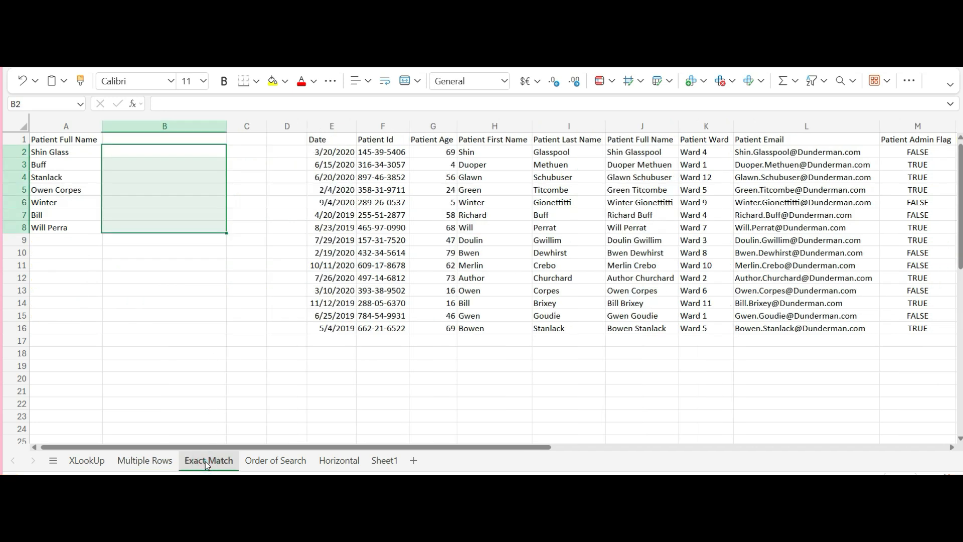
left_click(128, 153)
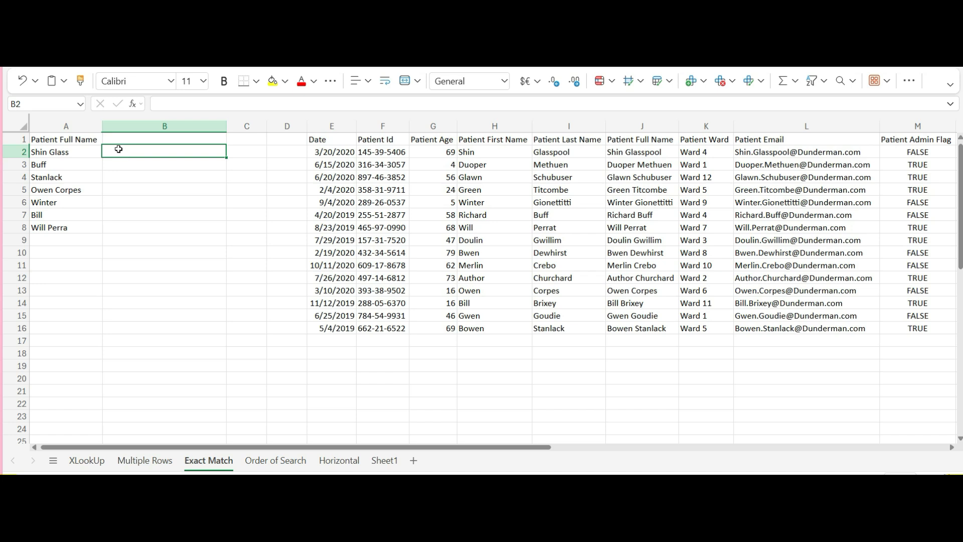
type("=XLOOKUP(")
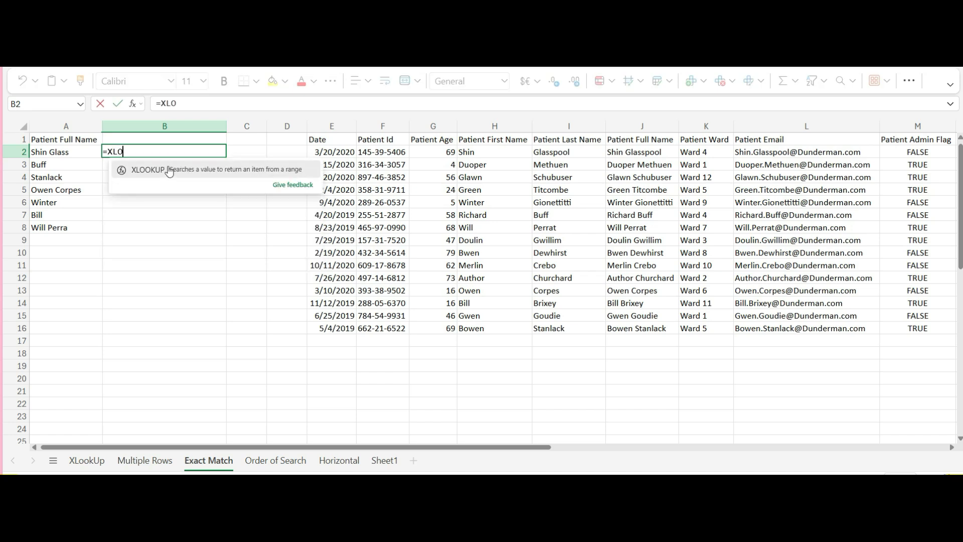
left_click(169, 171)
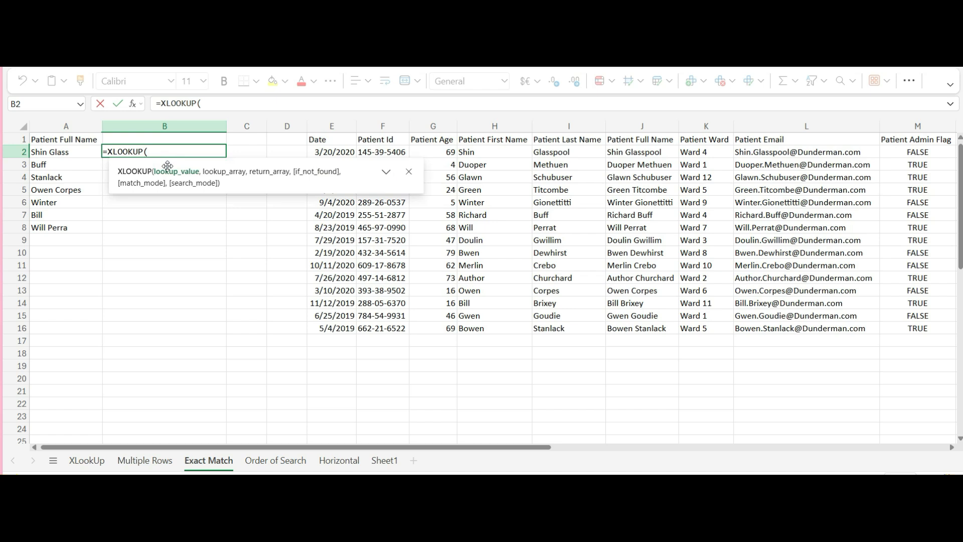
left_click(59, 153)
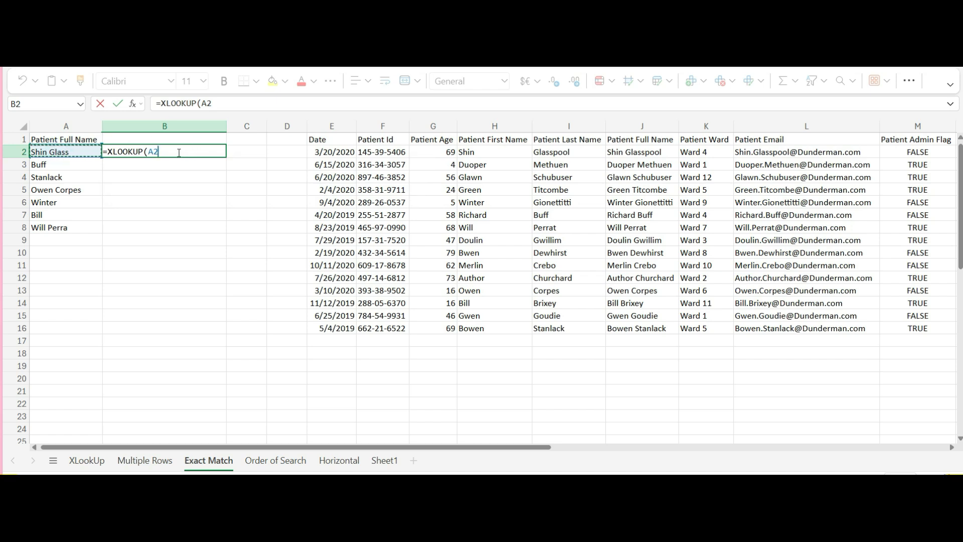
type(",")
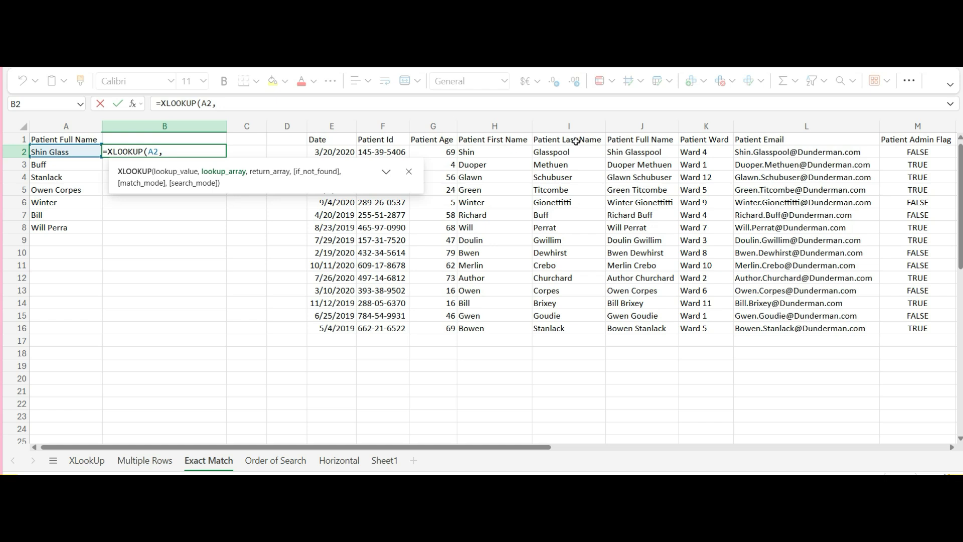
left_click_drag(619, 151, 623, 325)
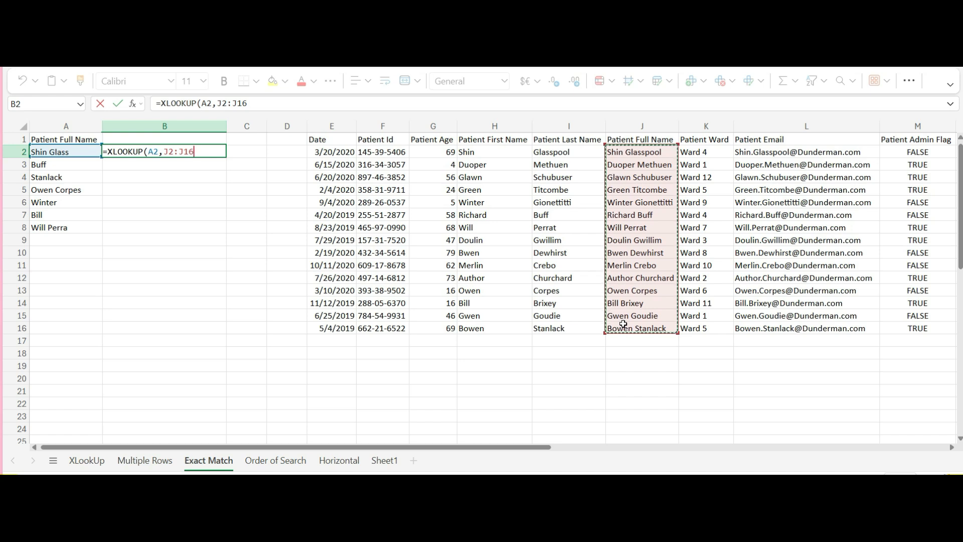
type(",")
left_click_drag(775, 152, 762, 324)
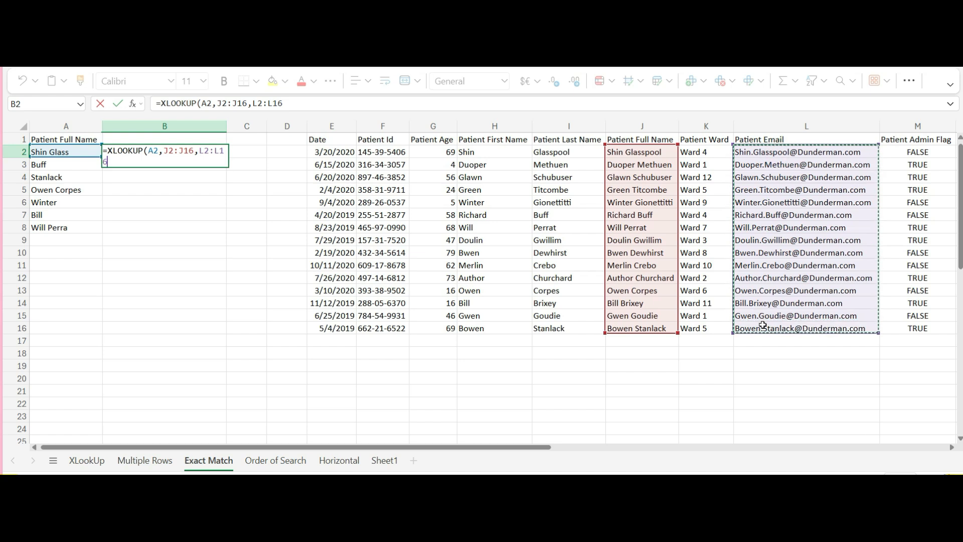
Step: Add "Not Found" as the if-not-found text in the B2 lookup and complete the formula
type(",")
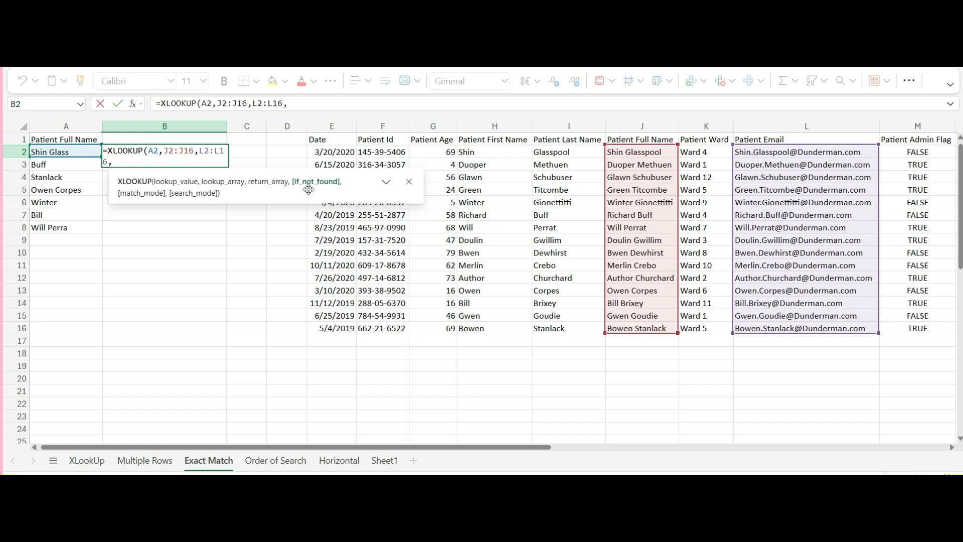
type("Not")
key("Caps_Lock")
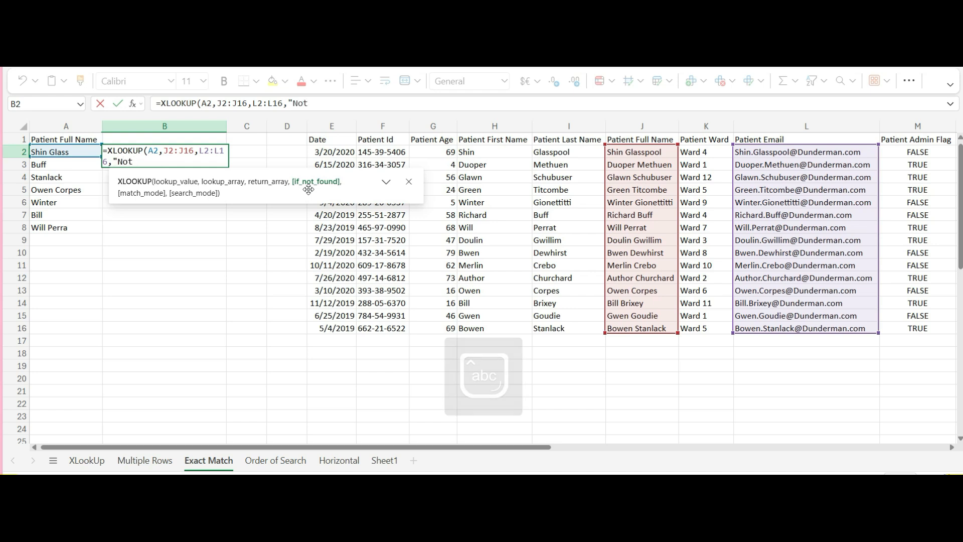
type("F")
key("Caps_Lock")
type("ound\"")
key("Return")
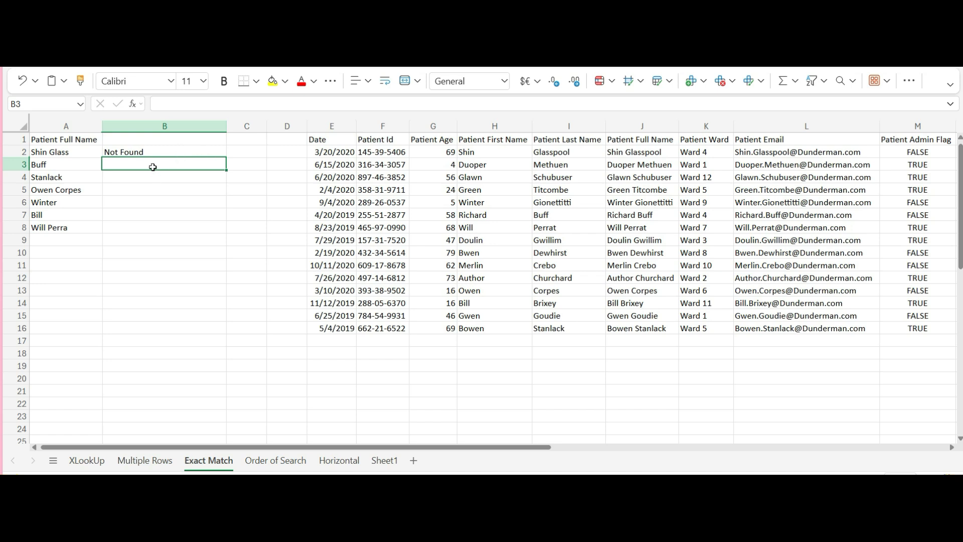
Step: Begin an XLOOKUP formula in B3 with lookup value A3, lookup array J2:J16 and return array L2:L16
type("=")
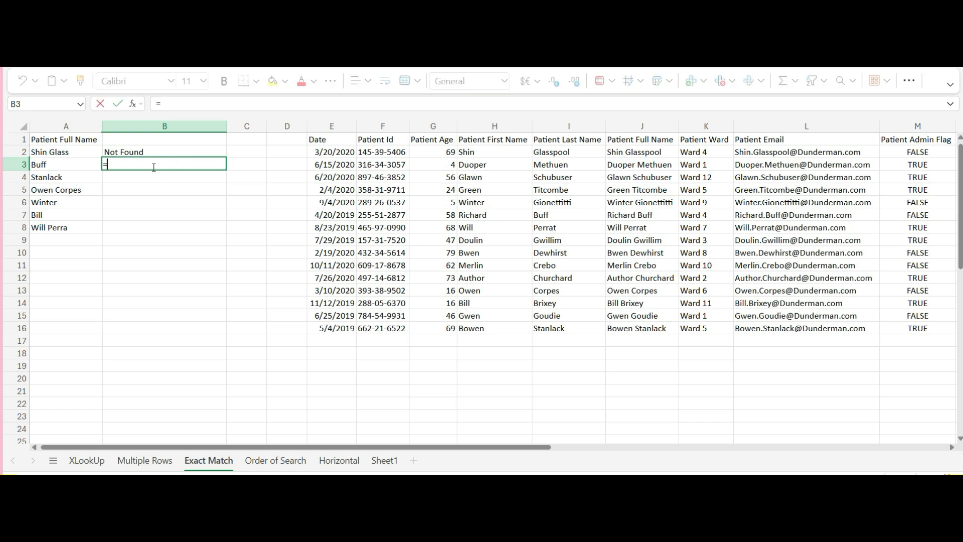
type("Xloo")
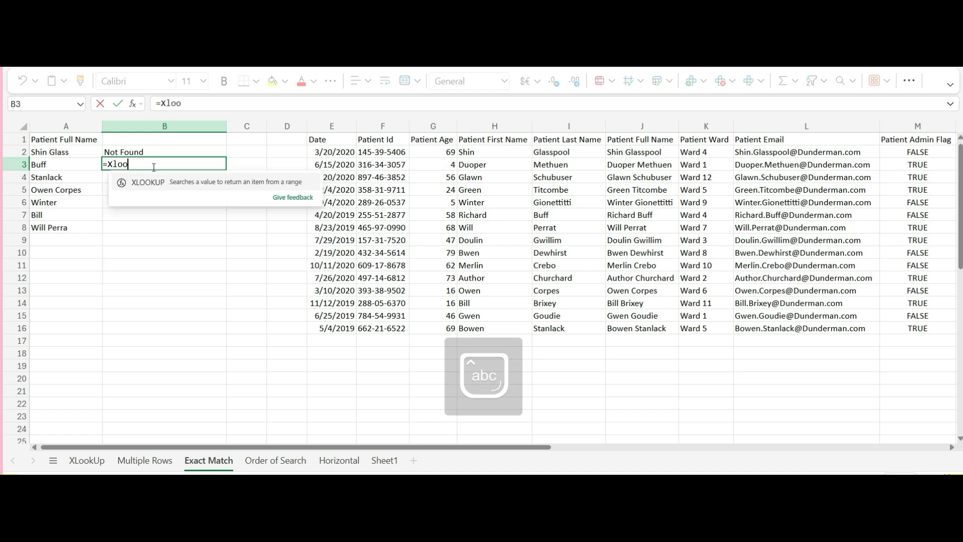
key("Tab")
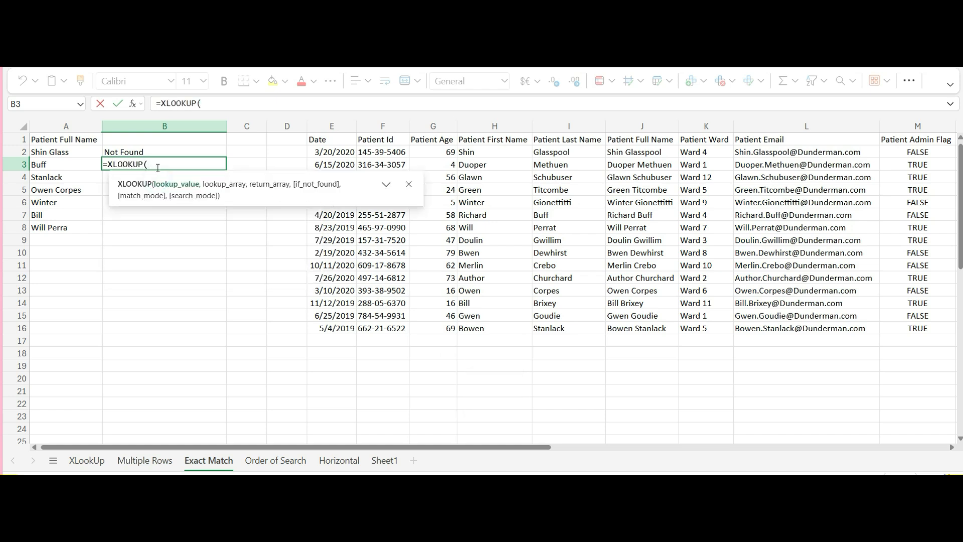
left_click(70, 165)
type(",")
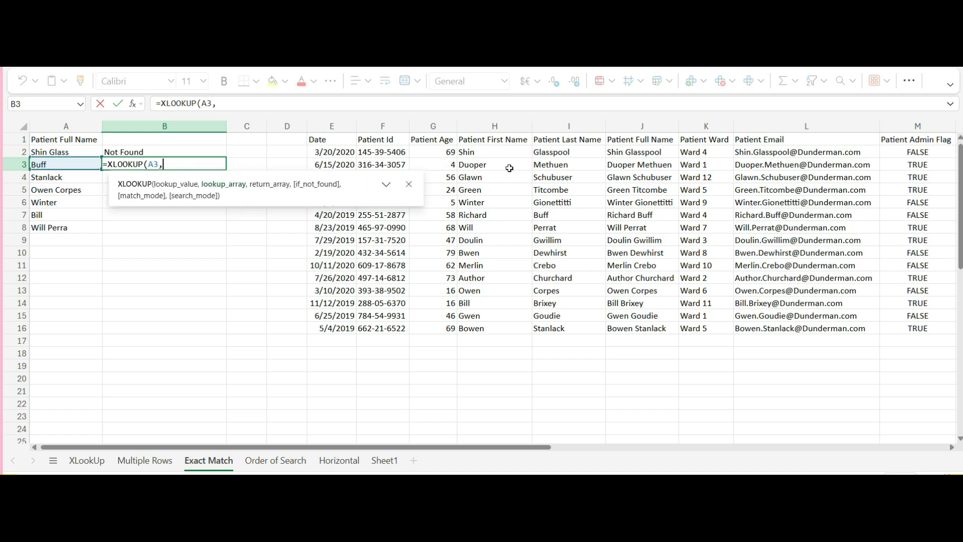
left_click_drag(622, 151, 625, 321)
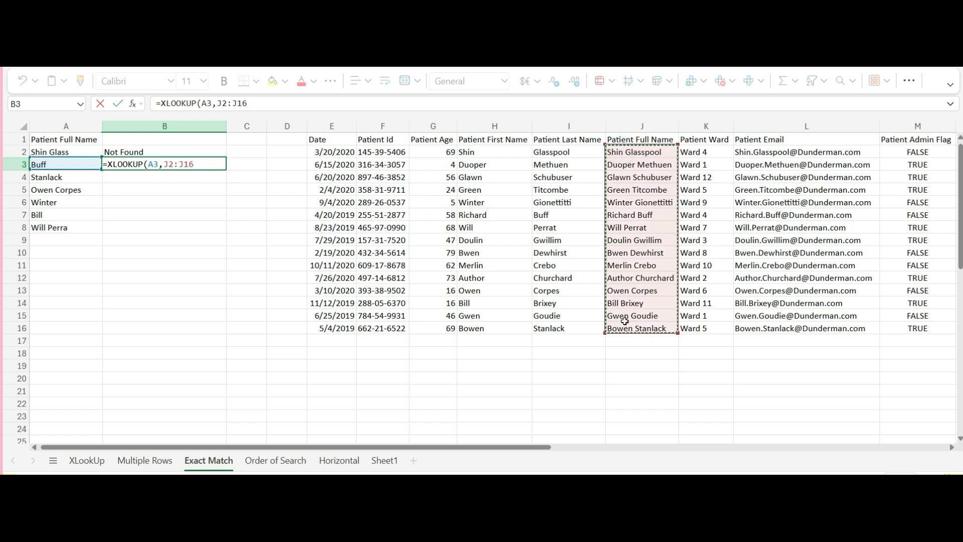
type(",")
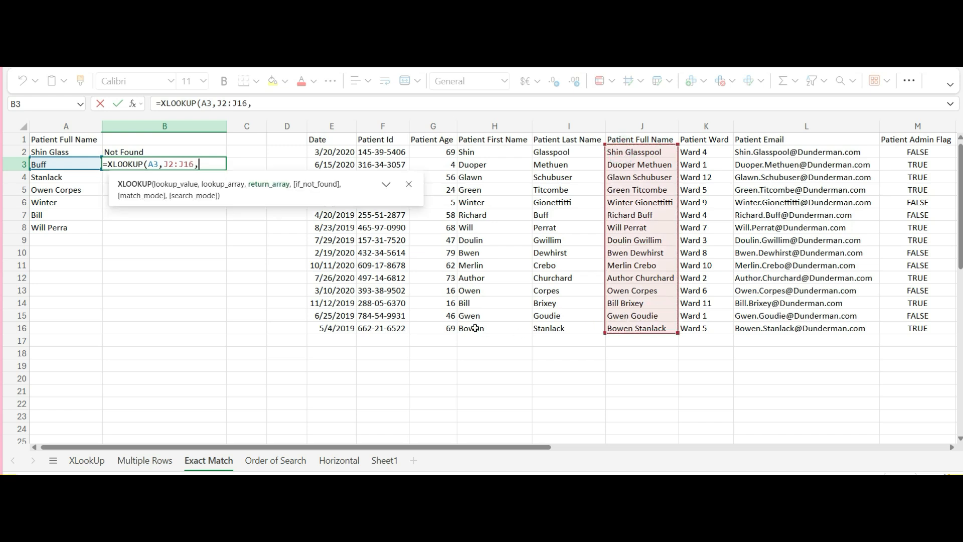
left_click_drag(756, 154, 756, 325)
Step: Complete the B3 lookup with "Not Found" as the if-not-found text and match mode 2 (wildcard character match)
type(",")
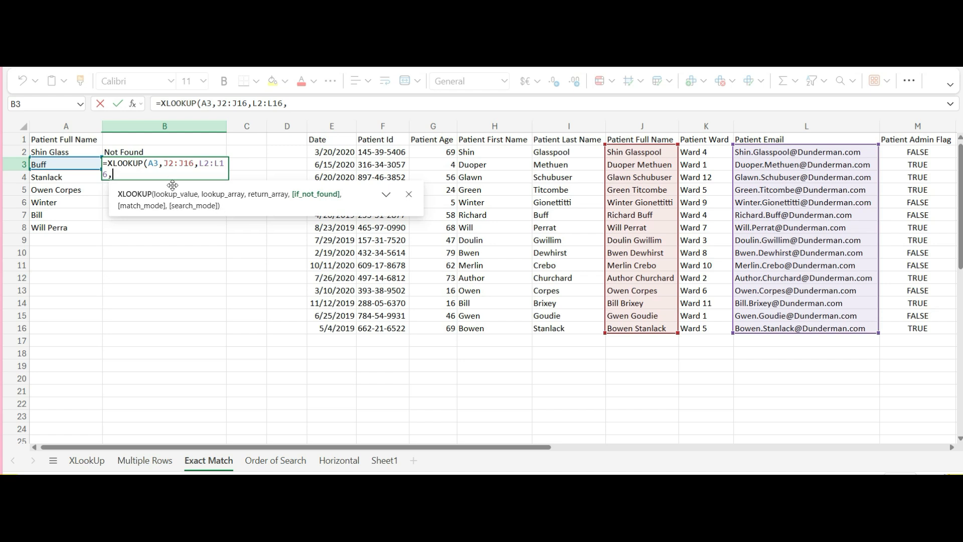
key("Caps_Lock")
type("\"")
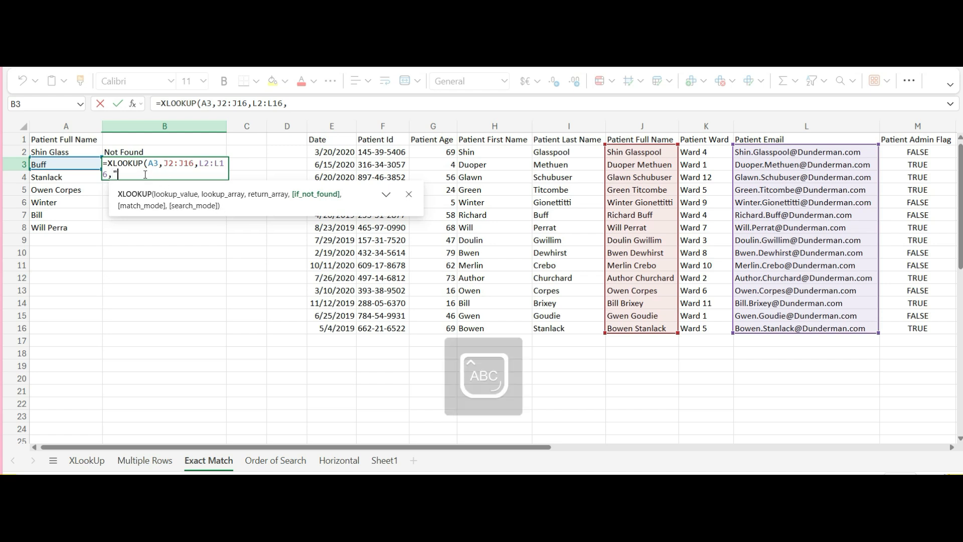
type("N")
key("Caps_Lock")
type("ot Found\"")
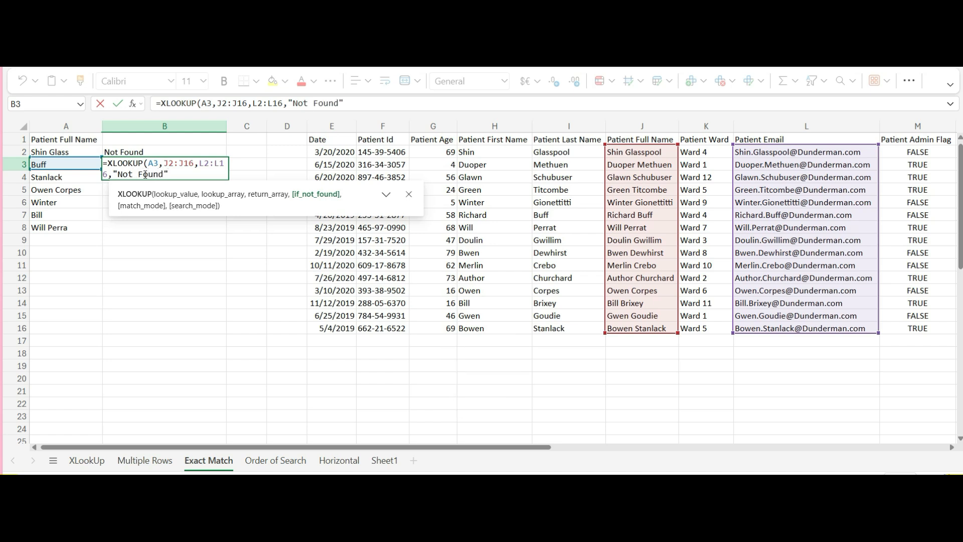
type(",")
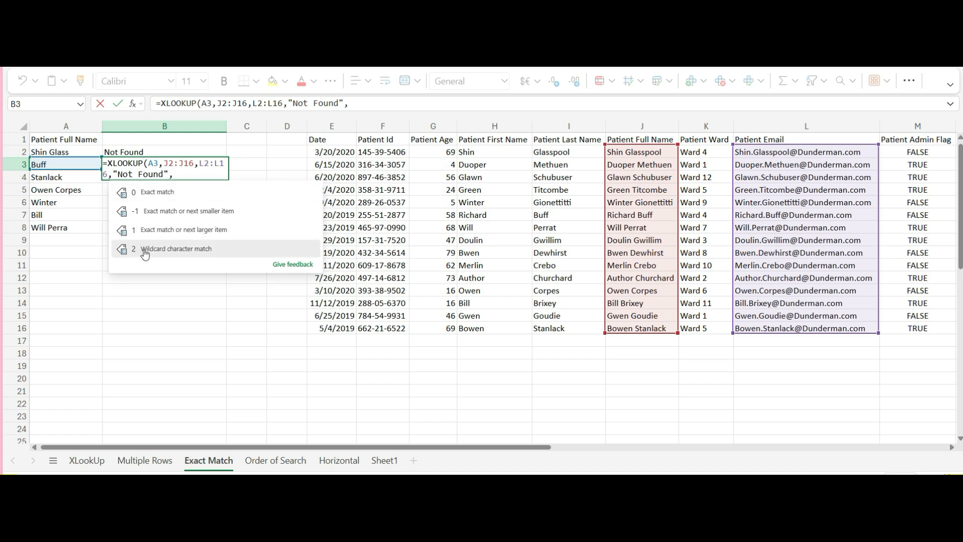
left_click(214, 249)
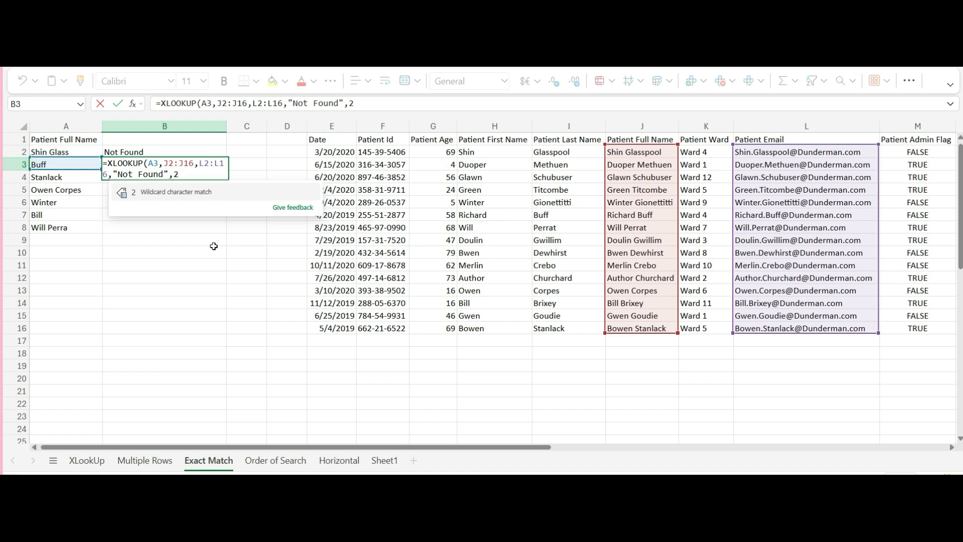
key("Tab")
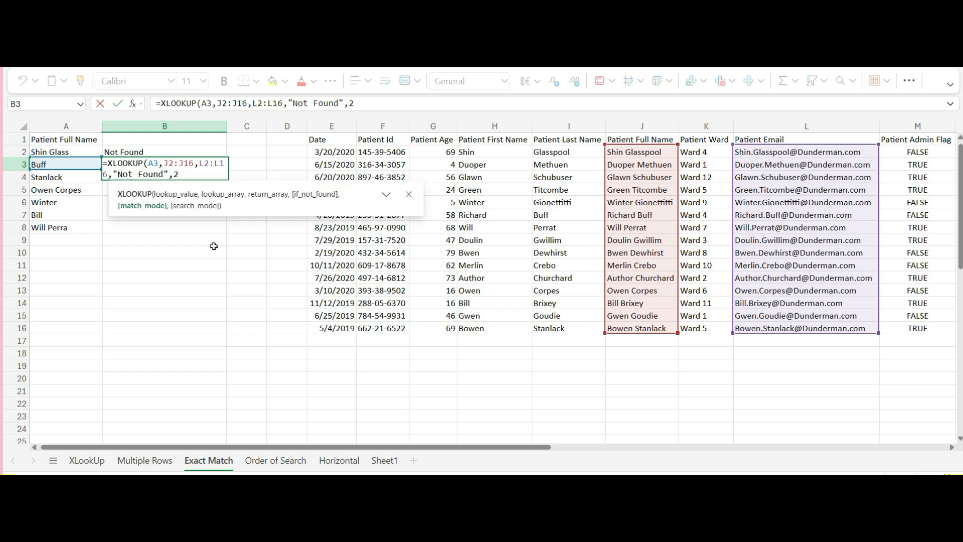
key("Return")
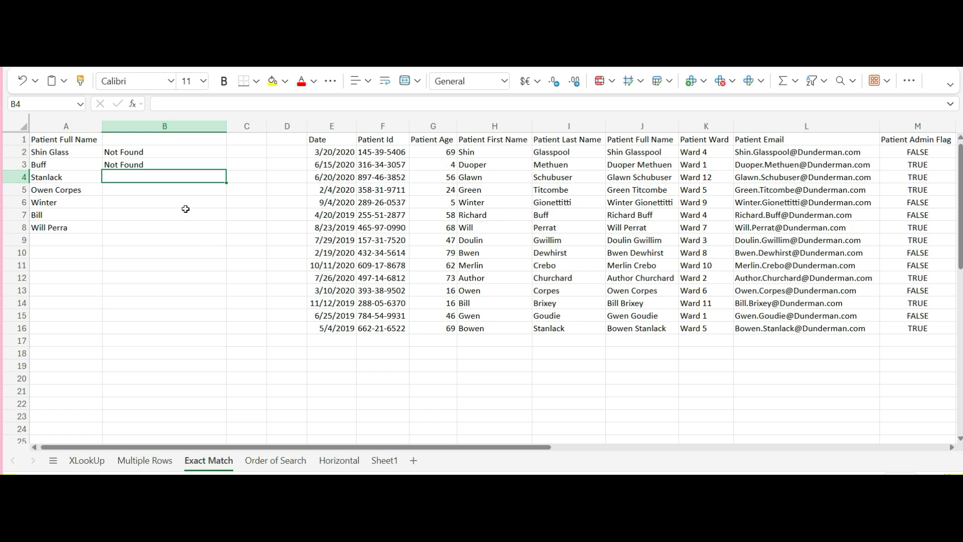
Step: Change the lookup value in B3 to "*"&A3 so it matches name endings, and fill the formula down to B8
left_click(148, 164)
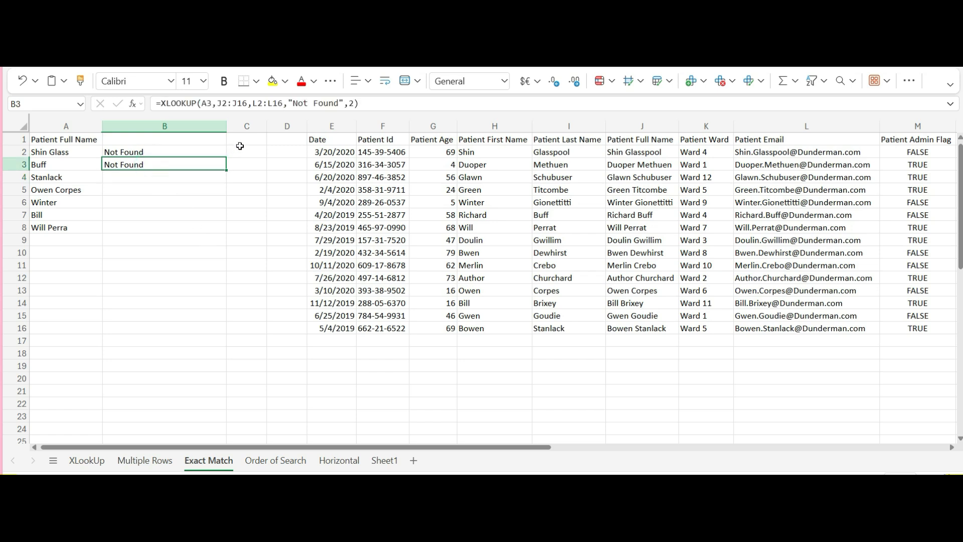
left_click(356, 103)
double_click(207, 103)
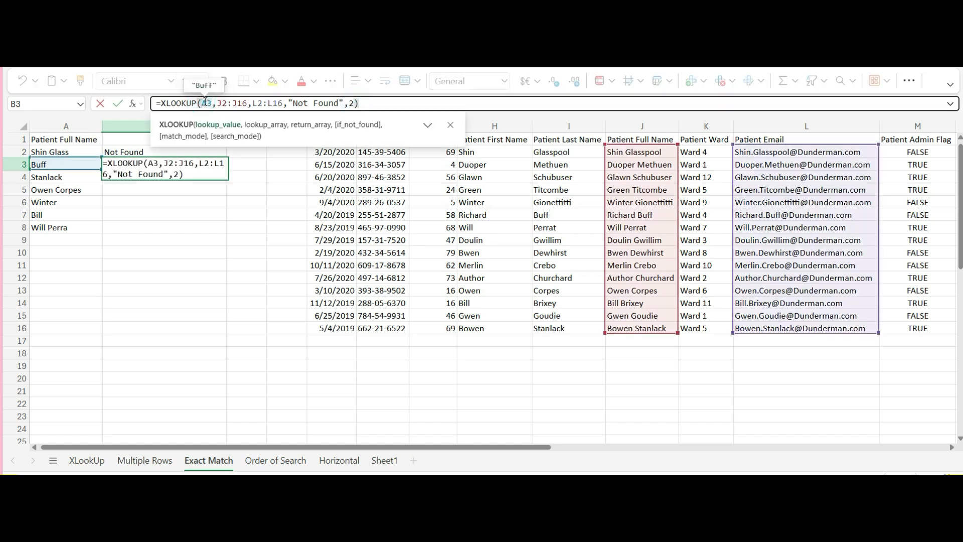
type("\"")
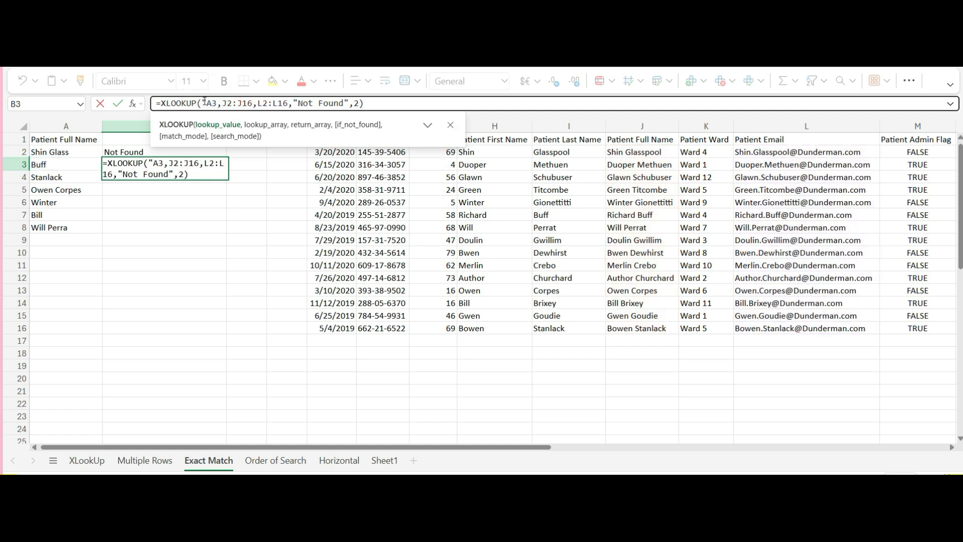
type("*\"&")
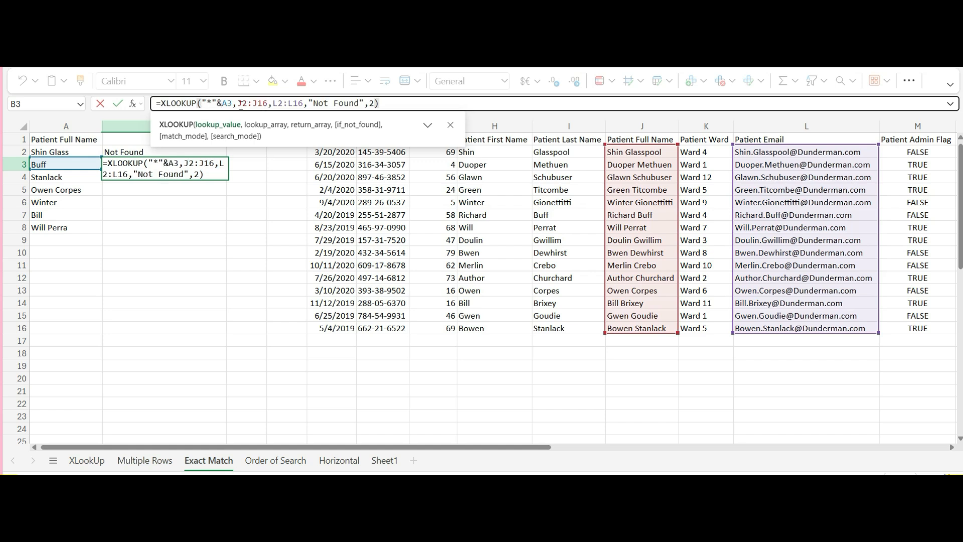
mouse_move(228, 104)
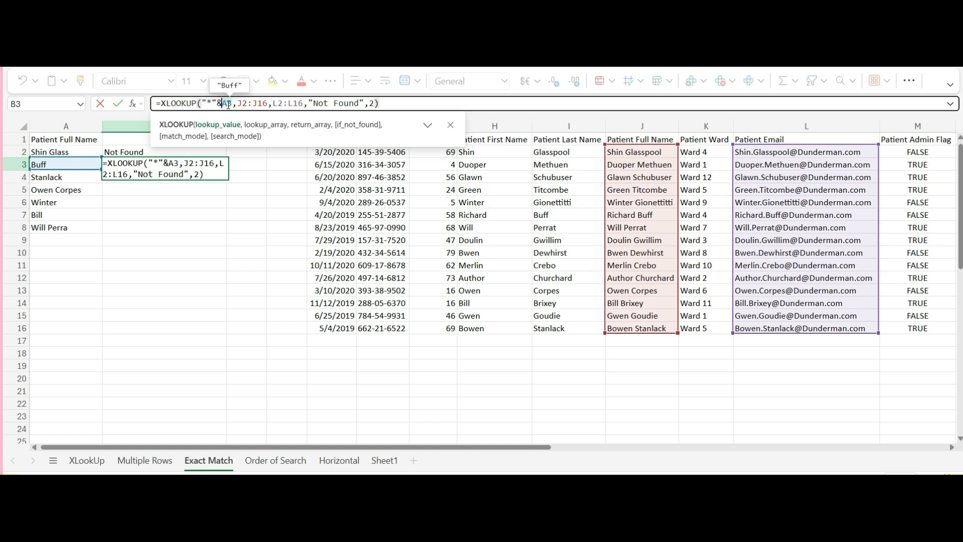
key("Return")
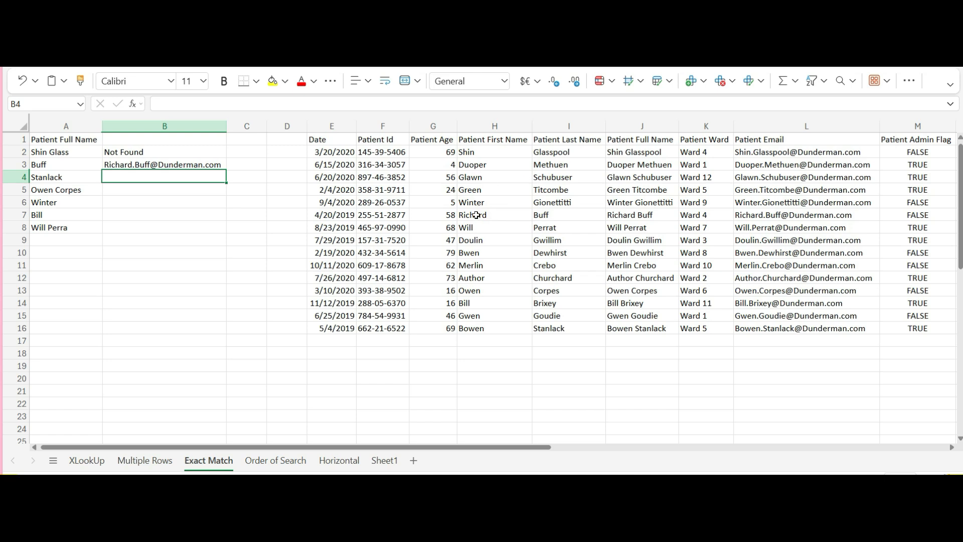
left_click(150, 166)
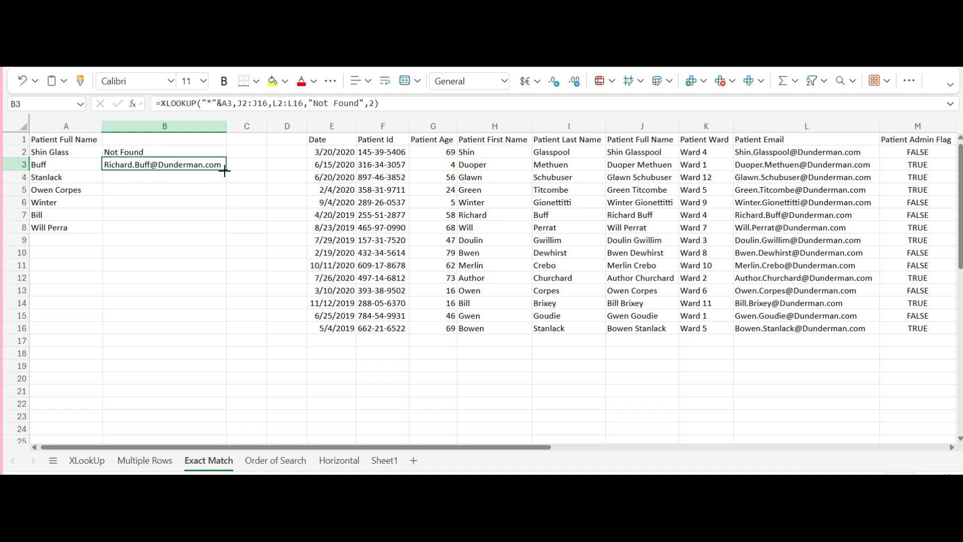
left_click_drag(225, 170, 219, 228)
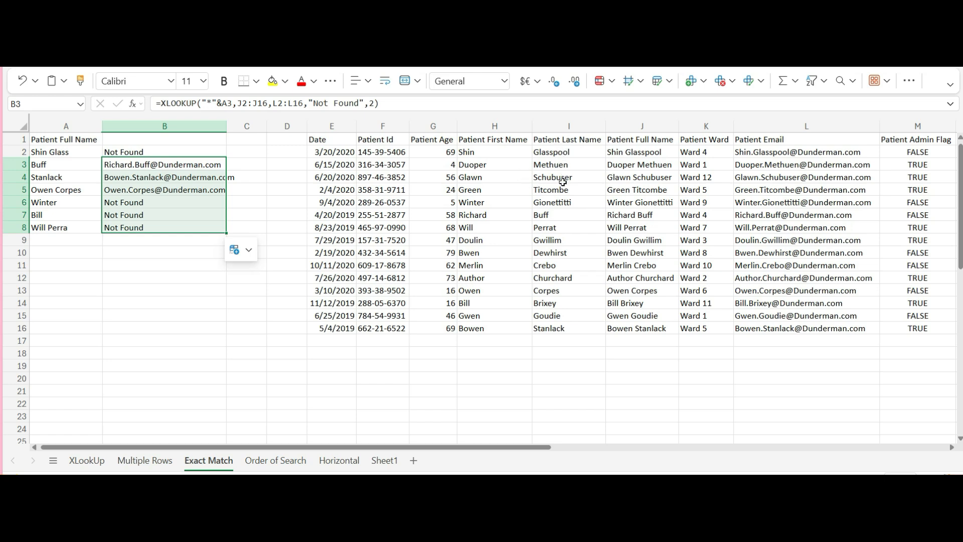
Step: Change the lookup value in B6 to A6&"*" so it matches name beginnings, and fill the formula down to B8
left_click(200, 202)
double_click(200, 201)
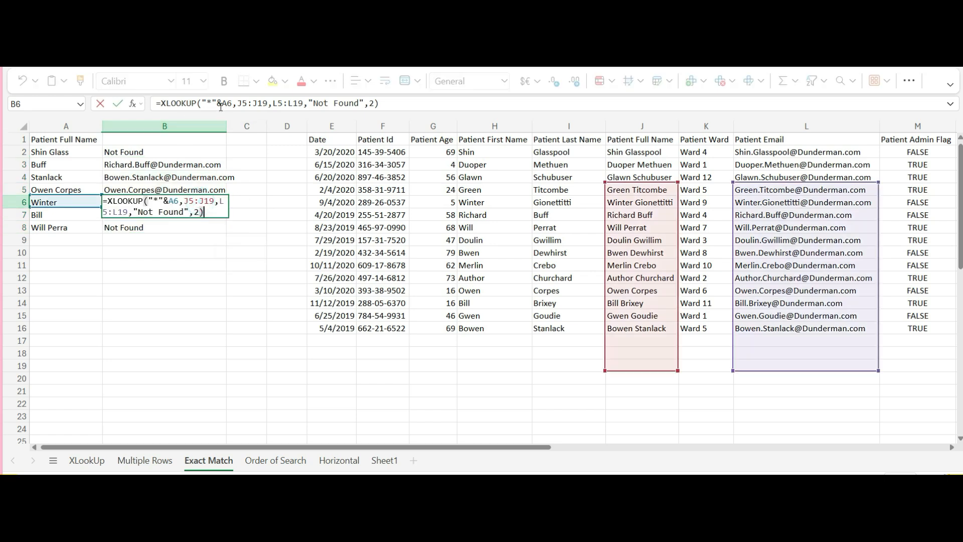
left_click_drag(221, 106, 202, 104)
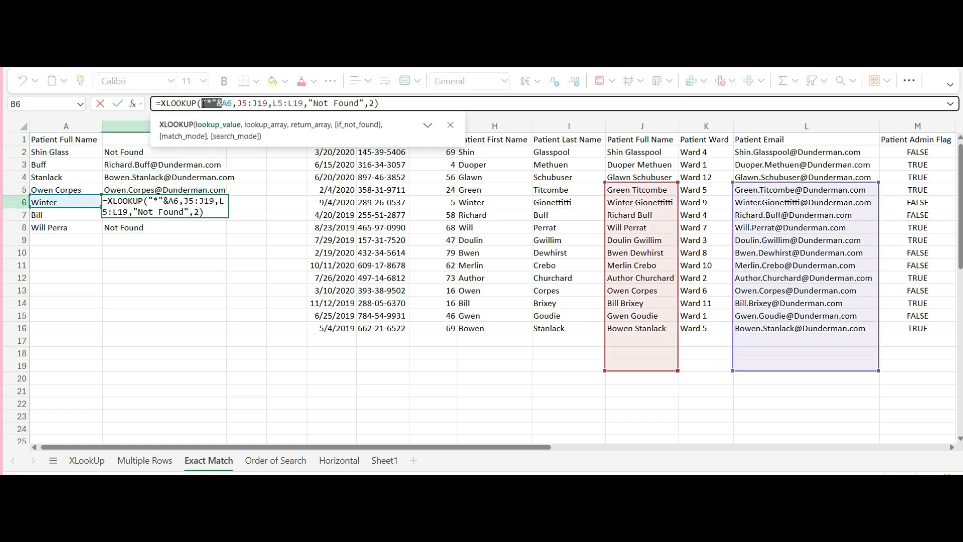
key("BackSpace")
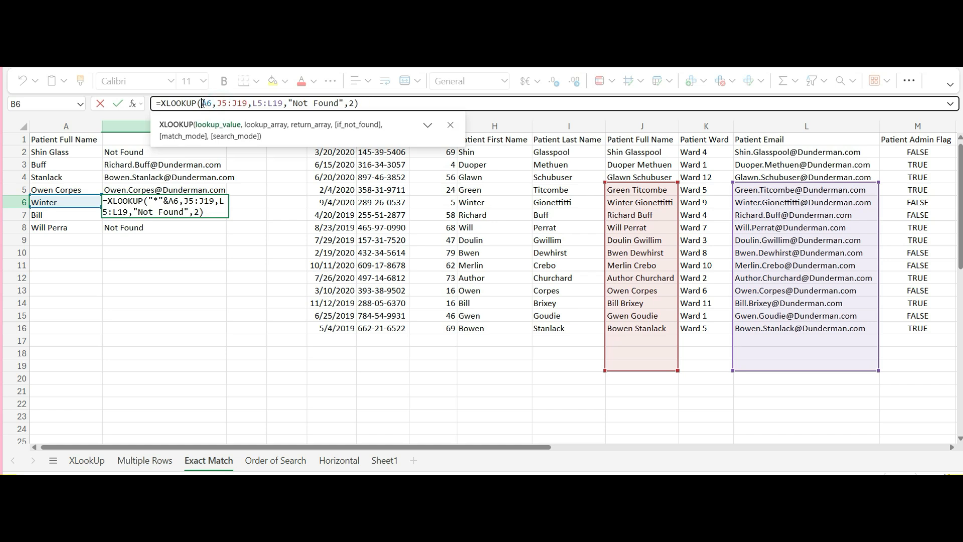
left_click(211, 103)
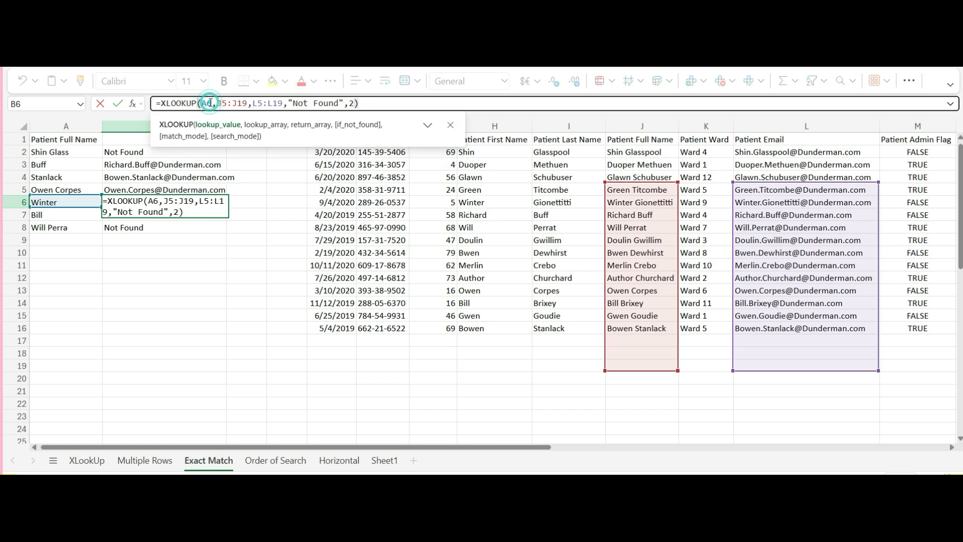
type("&\"*\"")
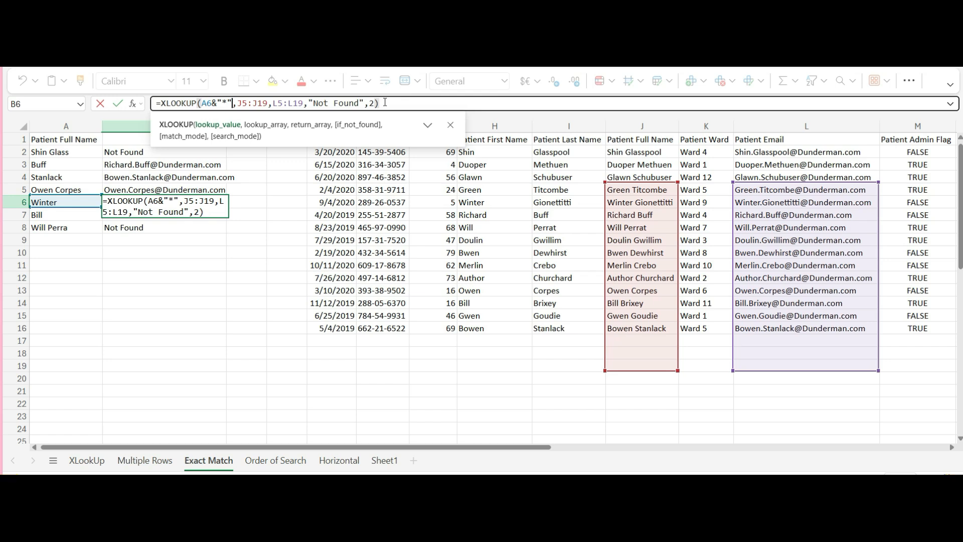
key("Return")
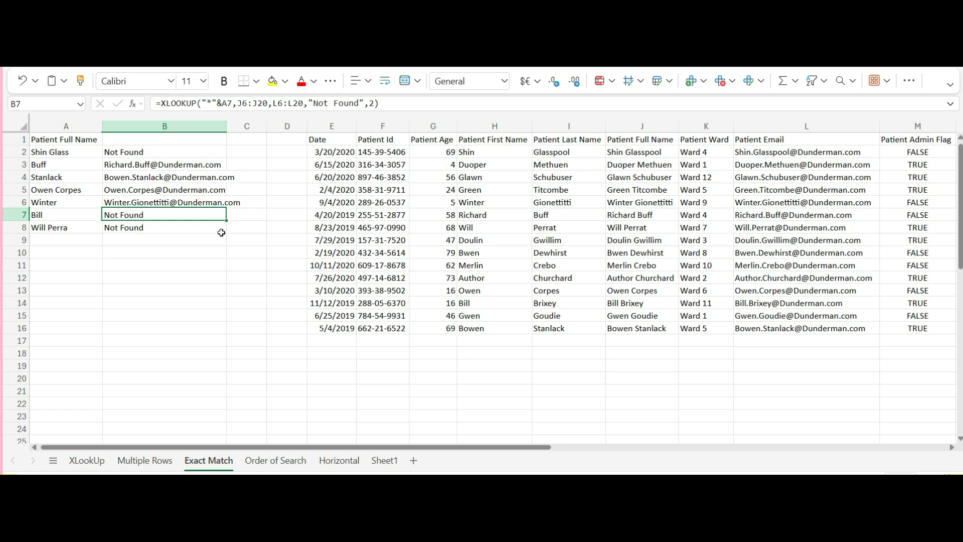
left_click(180, 203)
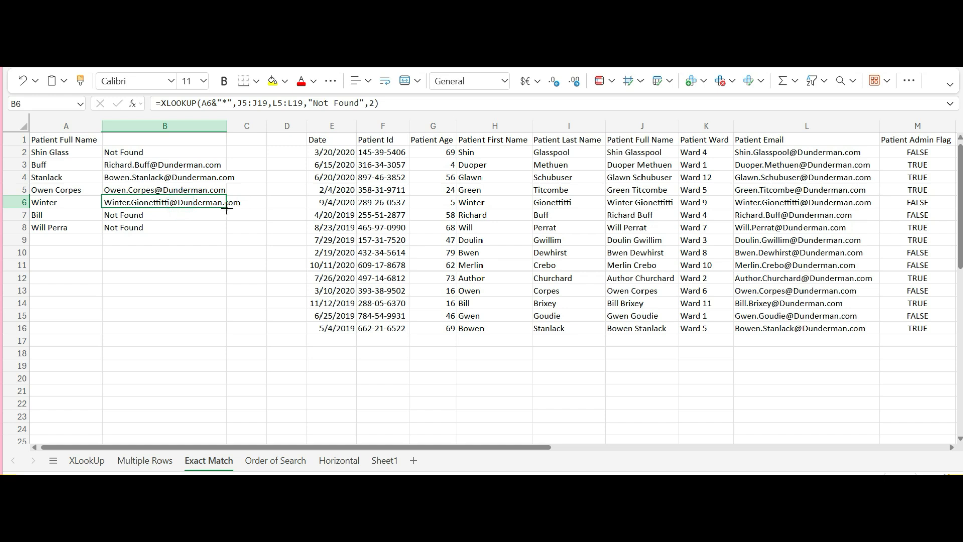
left_click_drag(226, 207, 222, 227)
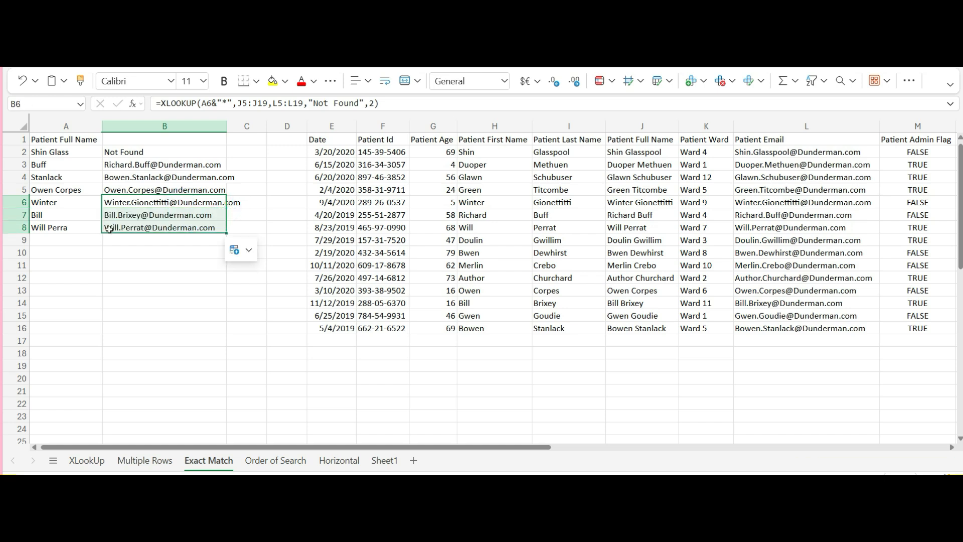